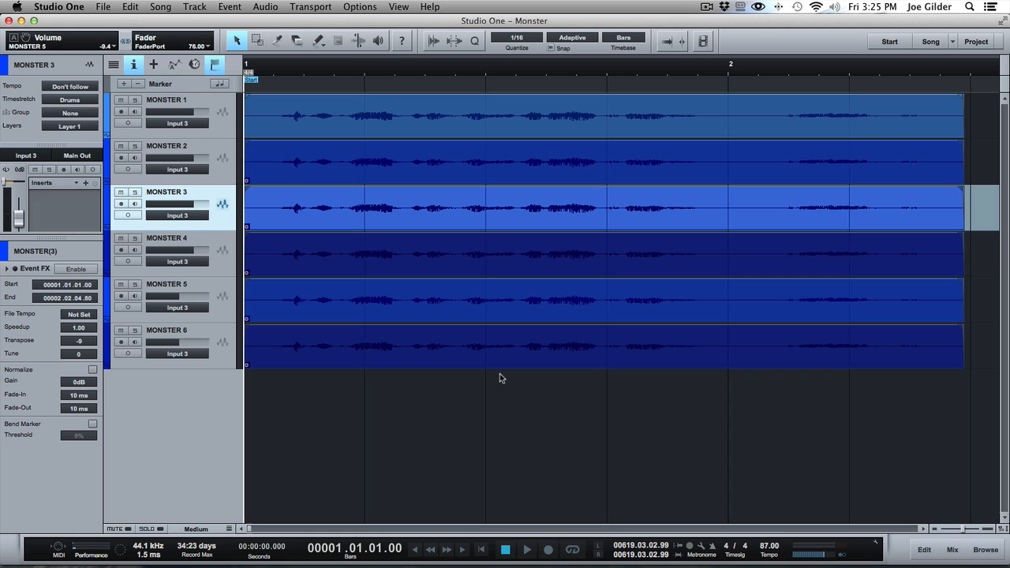
Inspect the audio events on the MONSTER 1, MONSTER 2 and MONSTER 6 tracks.
click(393, 120)
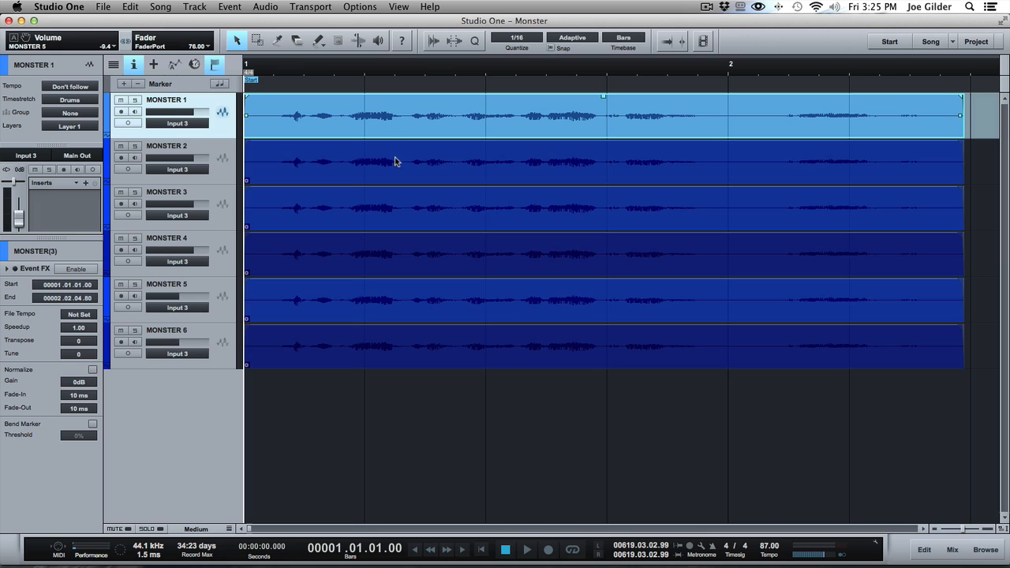
click(394, 161)
click(401, 120)
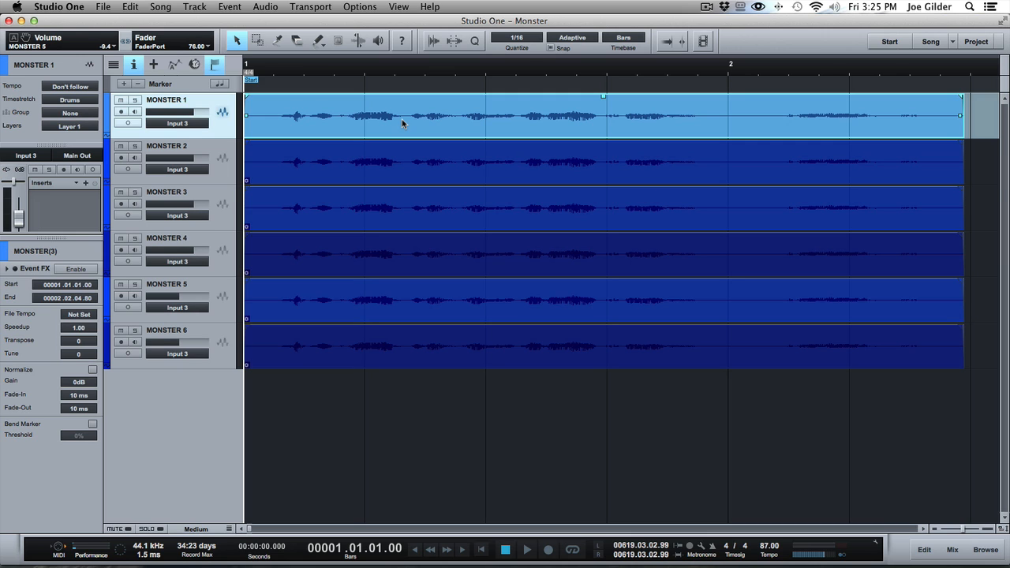
click(411, 337)
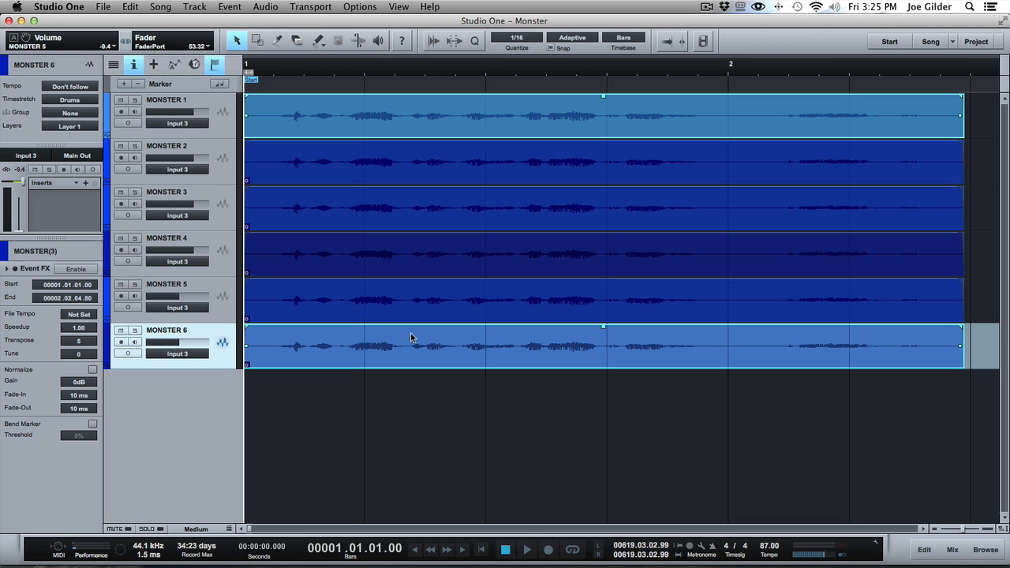
Solo the MONSTER 1 track and play its audio event from the start to hear the original vocal.
click(304, 108)
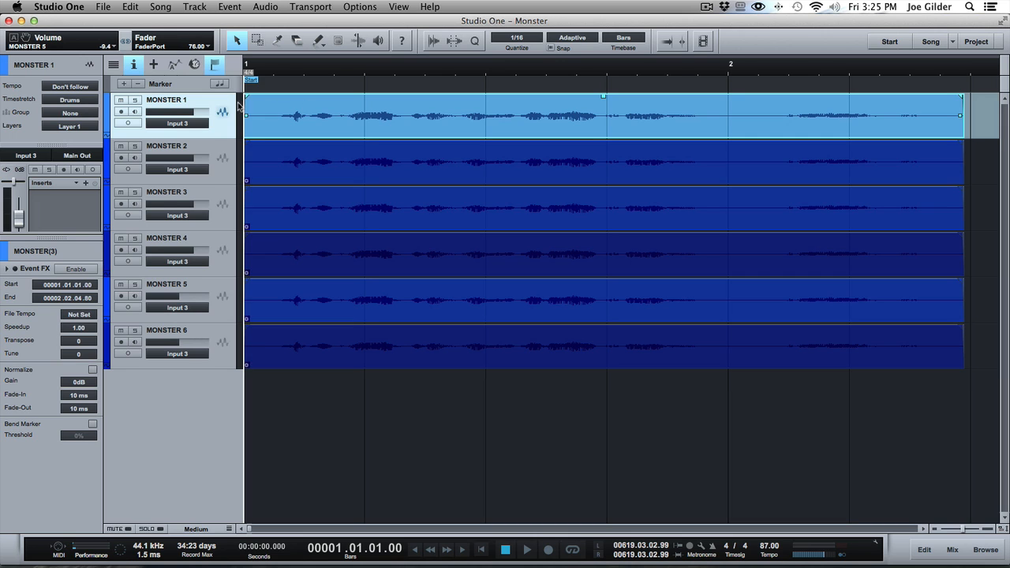
key(s)
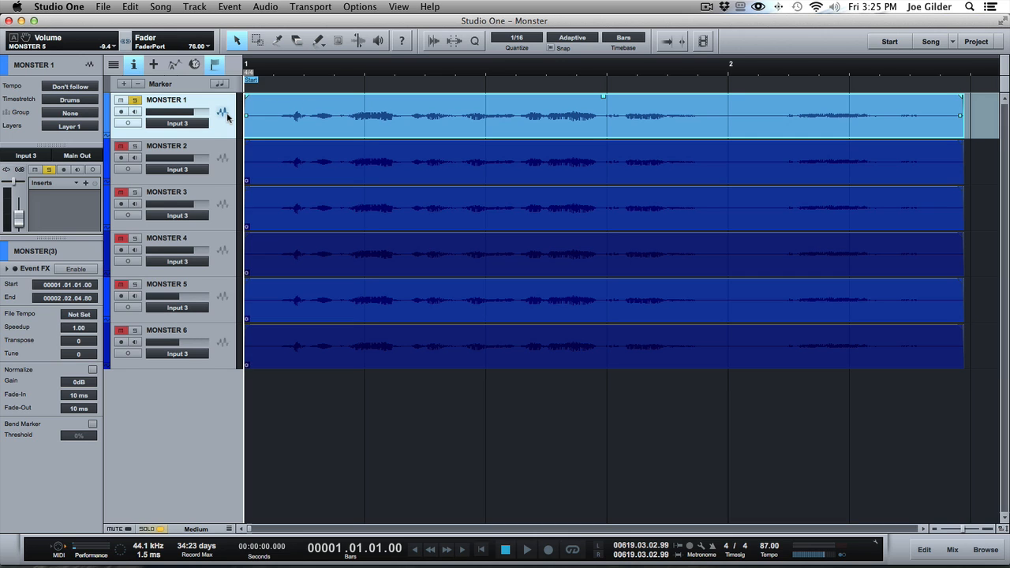
click(398, 160)
click(387, 194)
click(387, 260)
click(385, 304)
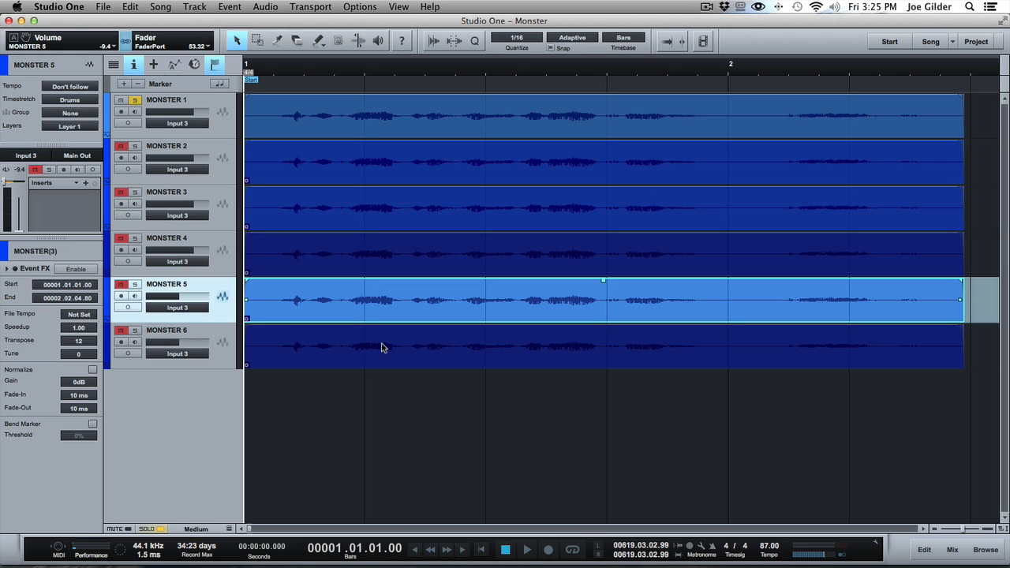
click(382, 348)
click(357, 112)
key(space)
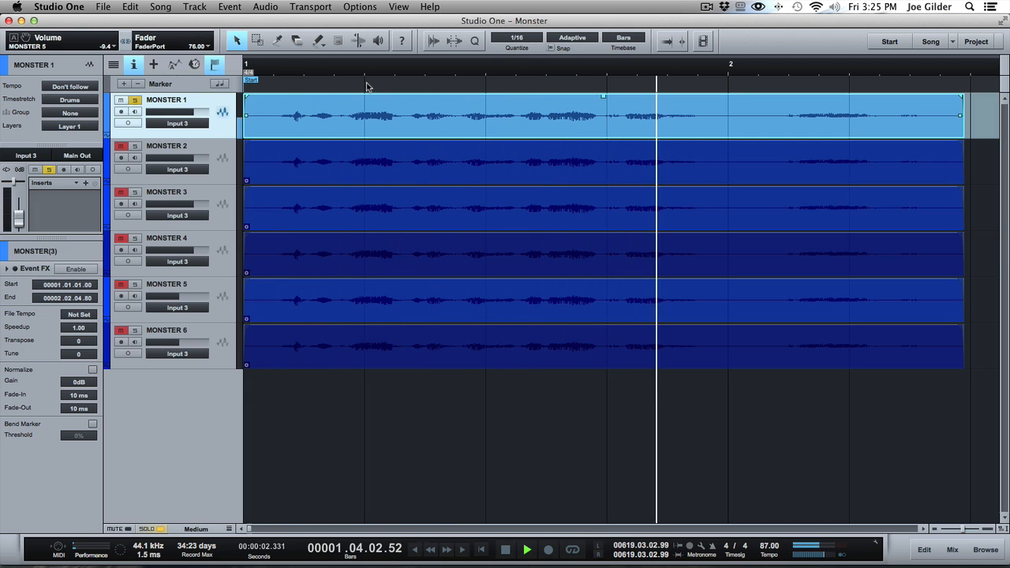
key(space)
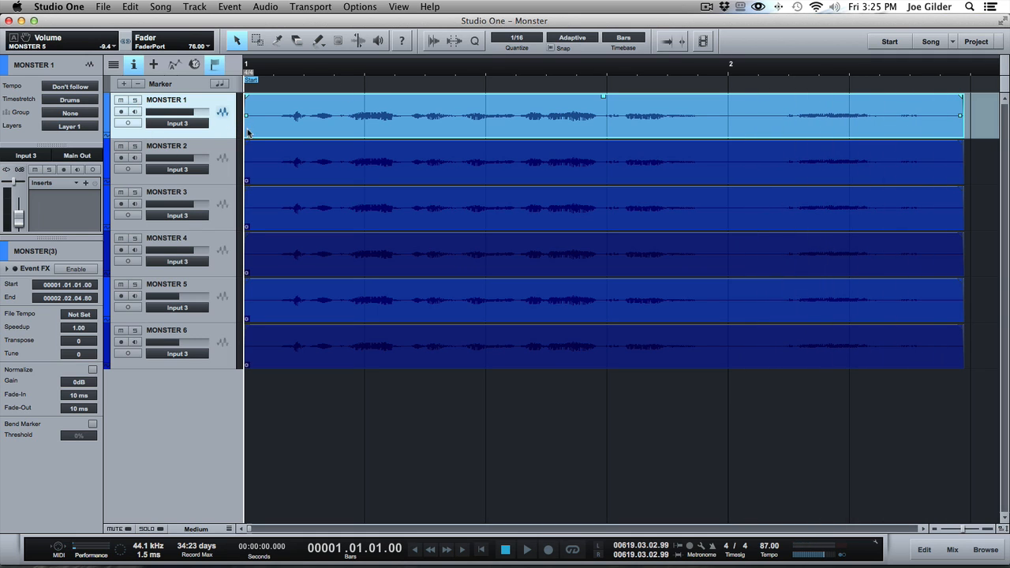
Look through the event settings of the duplicated takes on the tracks MONSTER 2 through MONSTER 5.
click(288, 157)
click(293, 198)
click(288, 258)
click(285, 288)
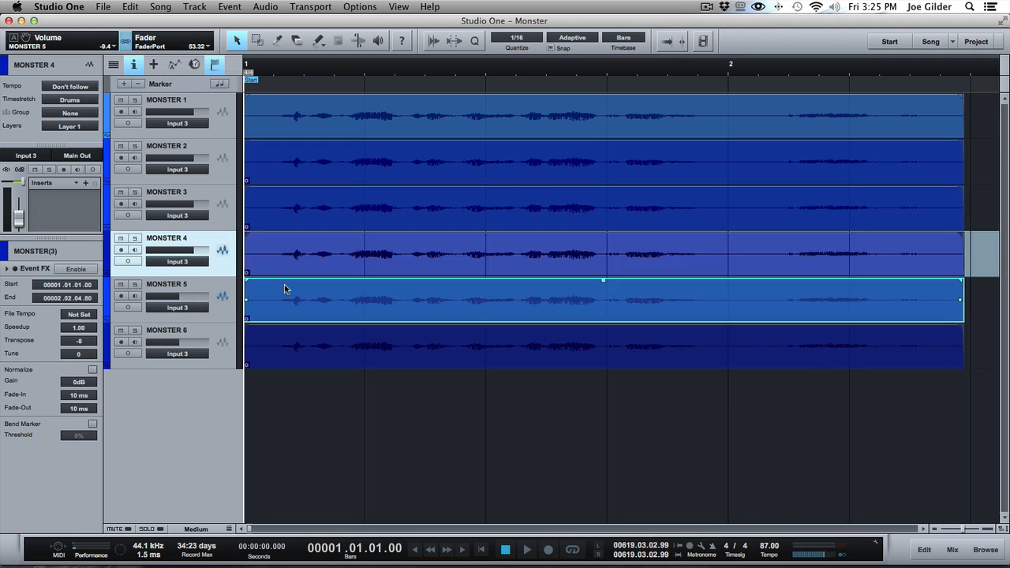
Select the MONSTER 2 event and check its Transpose value, keeping it at -12 semitones.
click(291, 169)
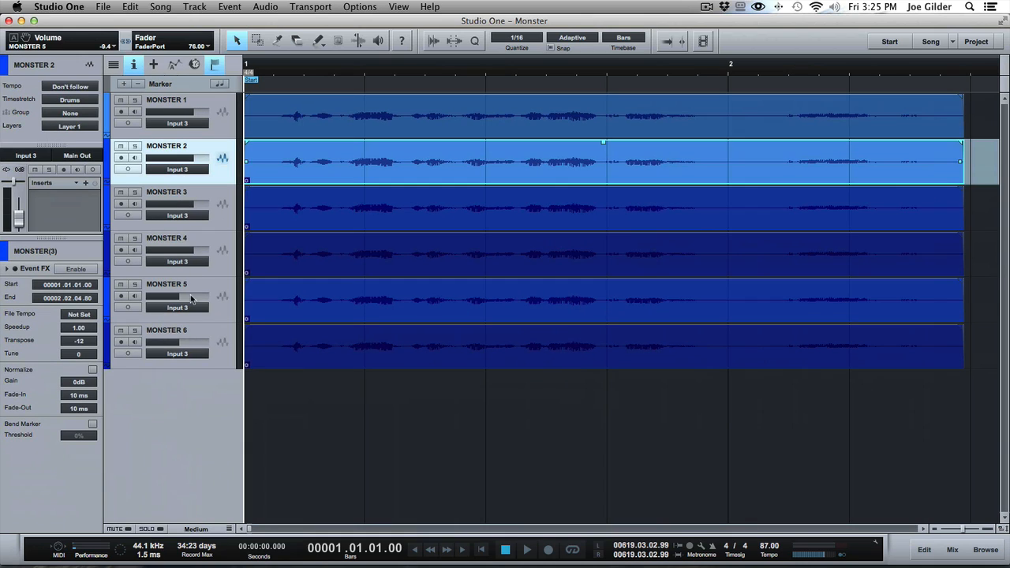
click(382, 232)
click(341, 179)
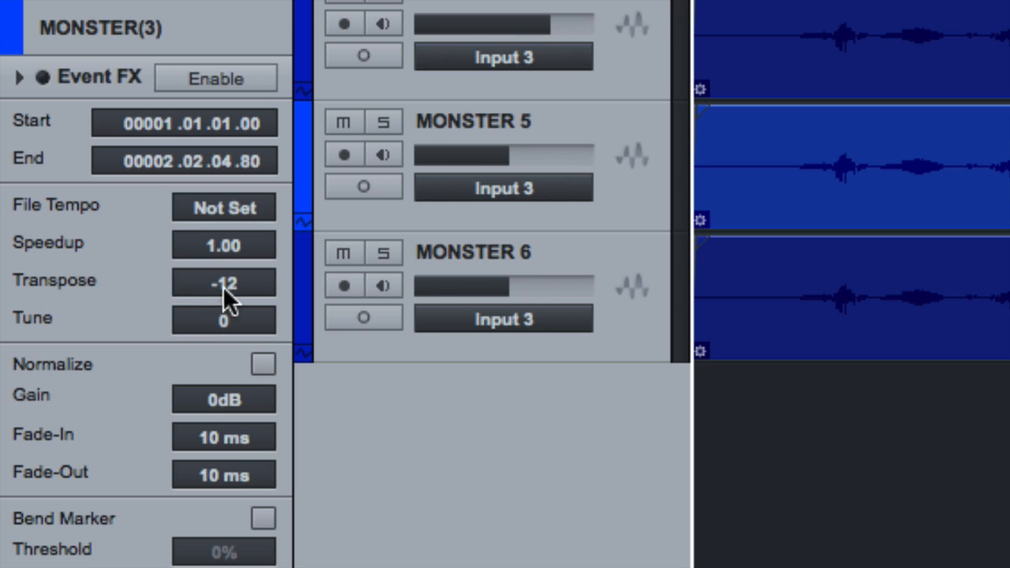
double_click(214, 283)
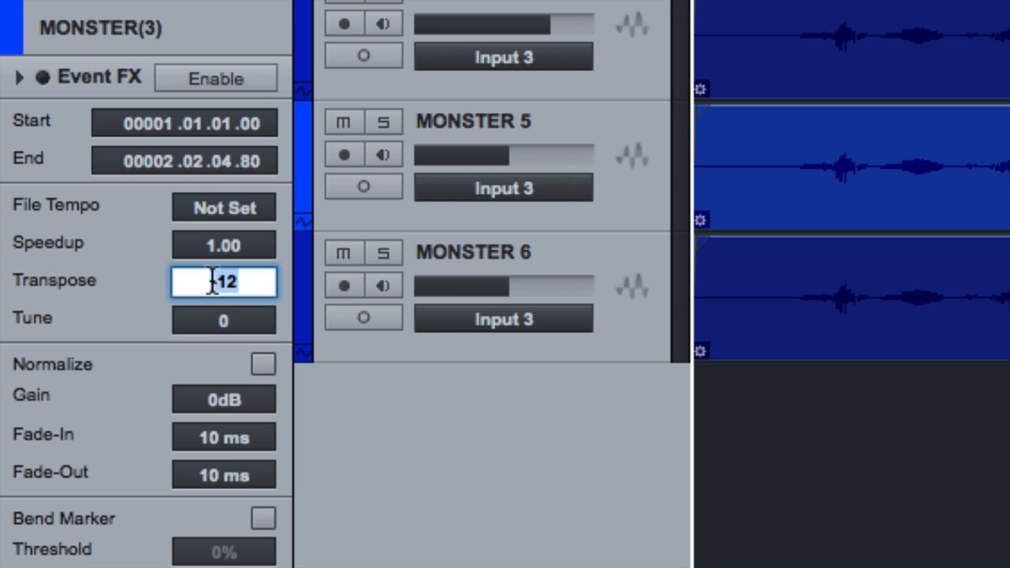
key(Return)
click(229, 285)
click(150, 282)
click(218, 276)
key(Return)
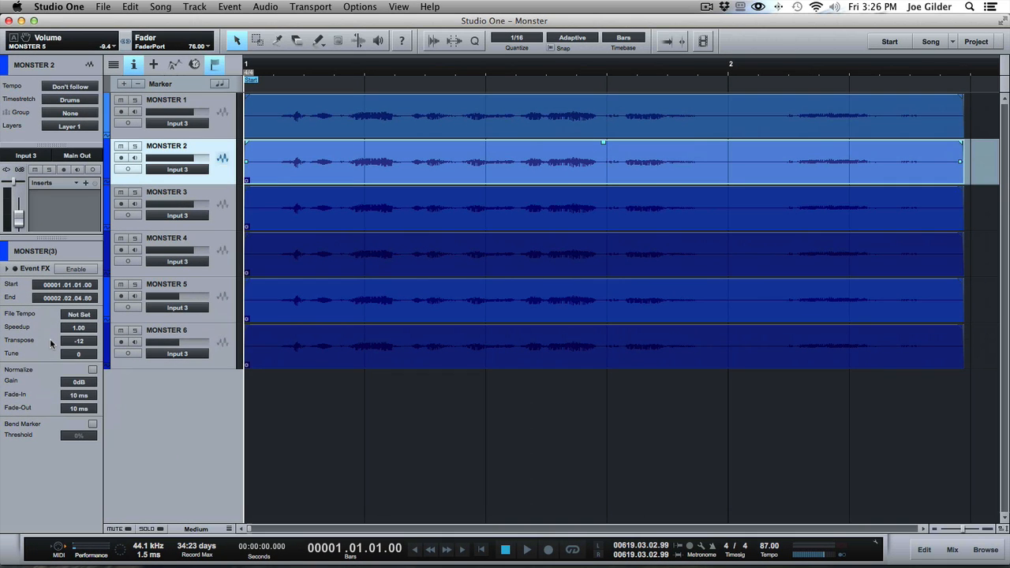
Inspect the transpose settings of the events on MONSTER 3 and MONSTER 4.
click(272, 206)
click(270, 257)
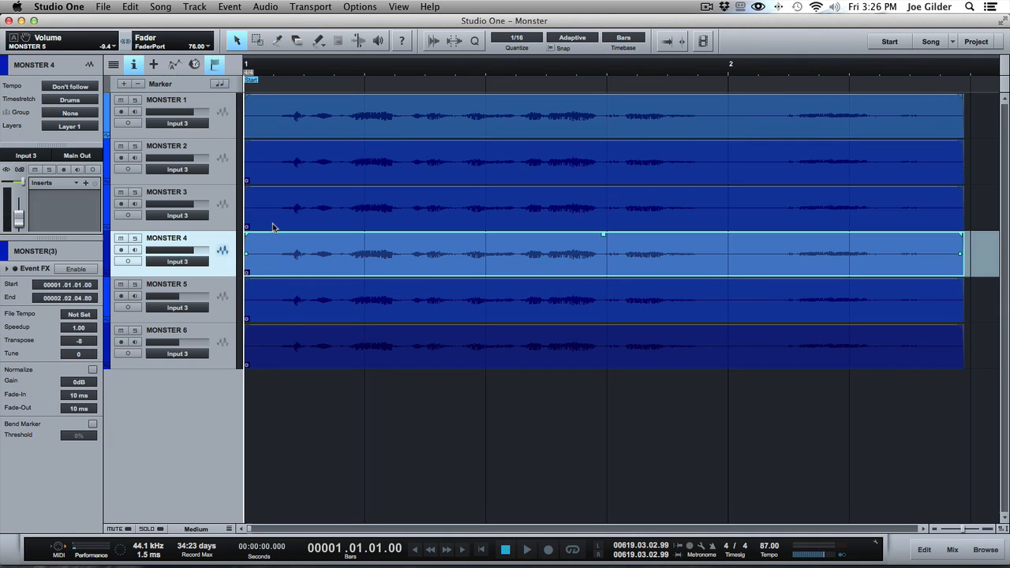
click(272, 225)
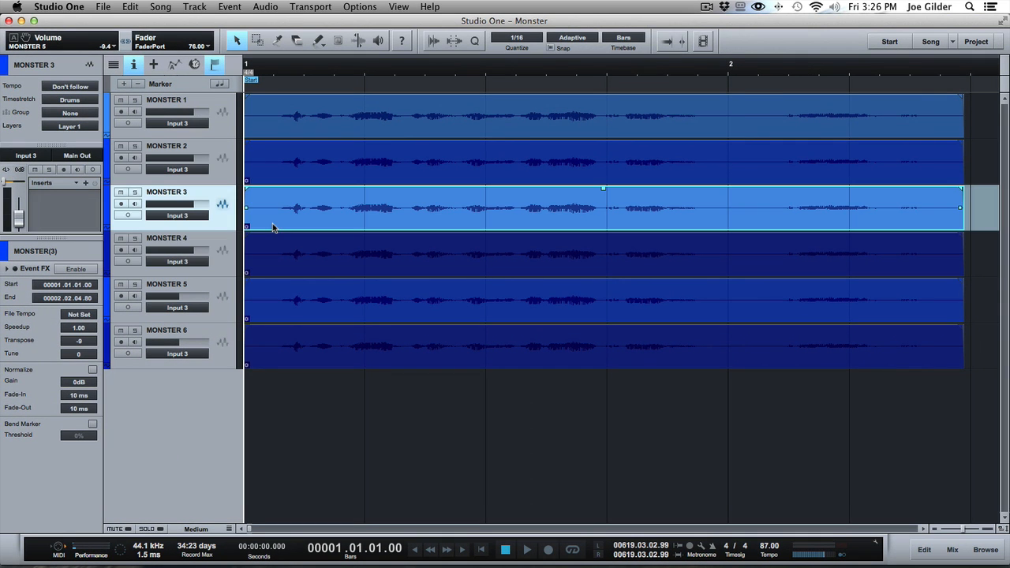
Solo the MONSTER 2 track and play its transposed event from the start.
click(270, 164)
click(135, 146)
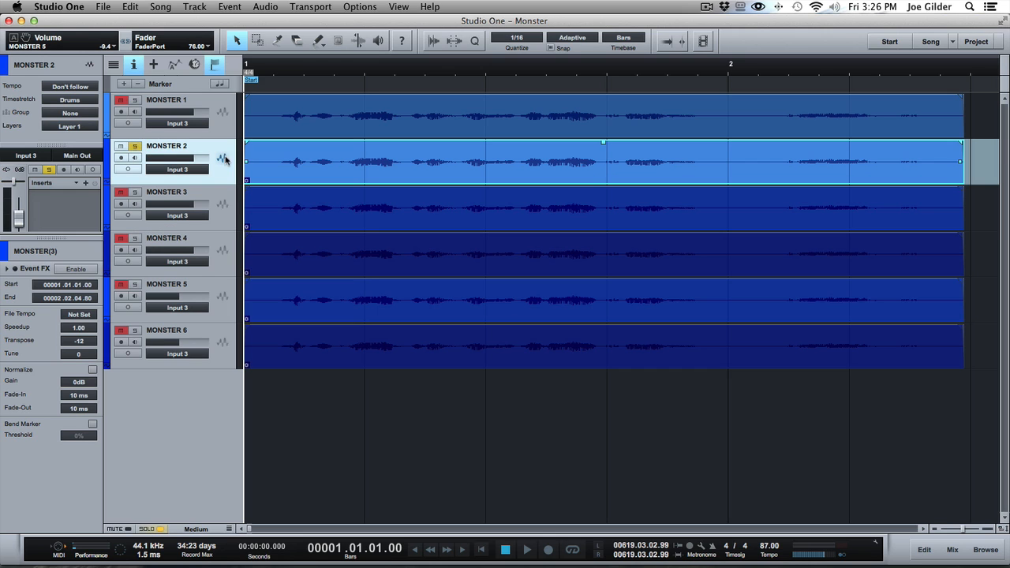
key(space)
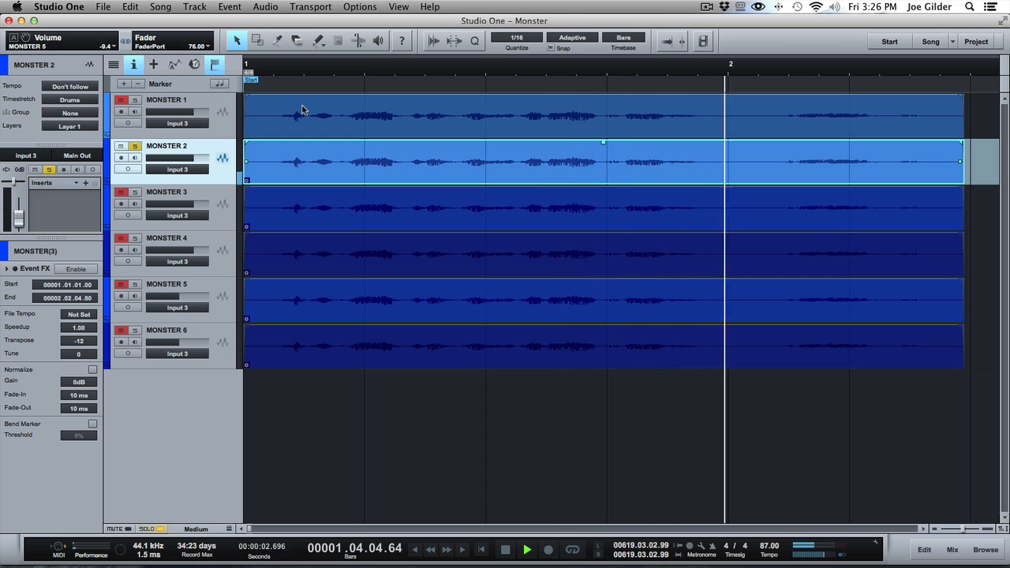
key(space)
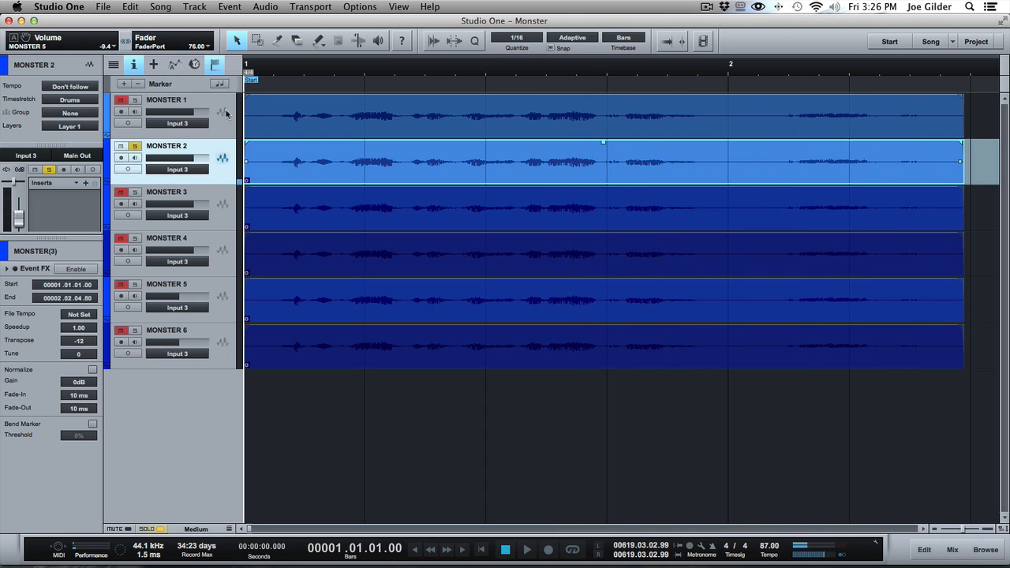
Add MONSTER 1 to the solo and play it together with MONSTER 2 from the start.
click(134, 99)
key(space)
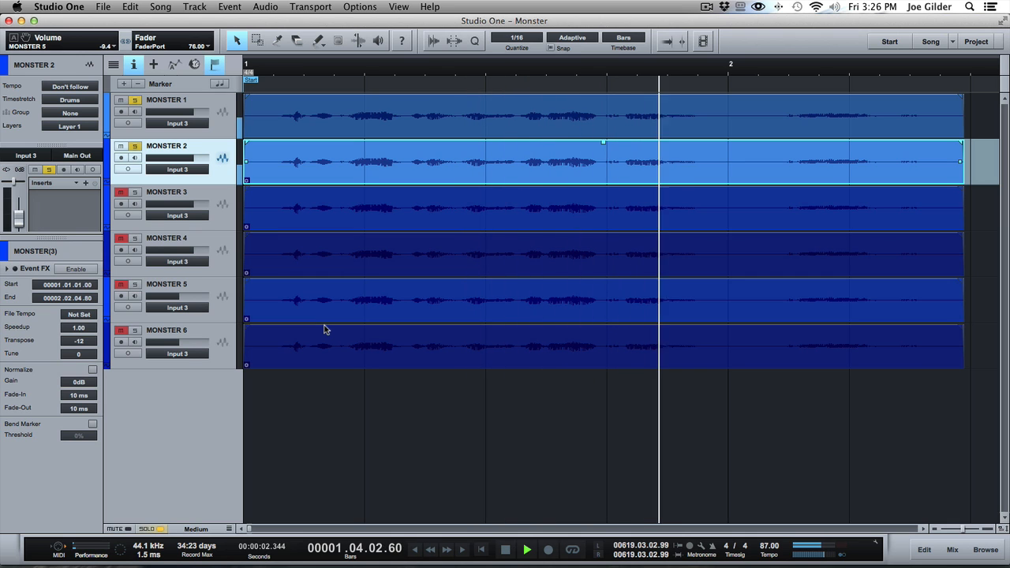
key(space)
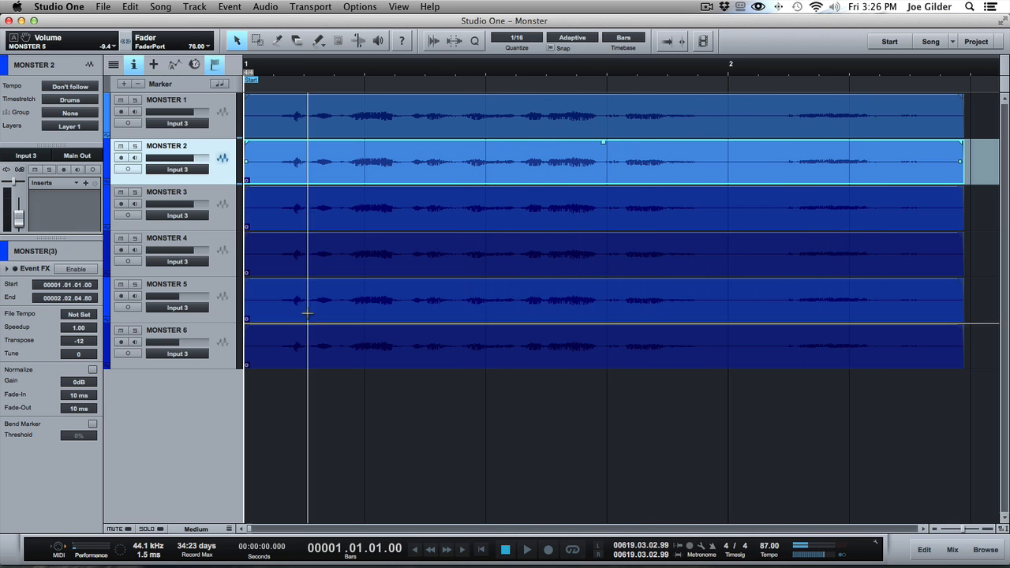
click(233, 212)
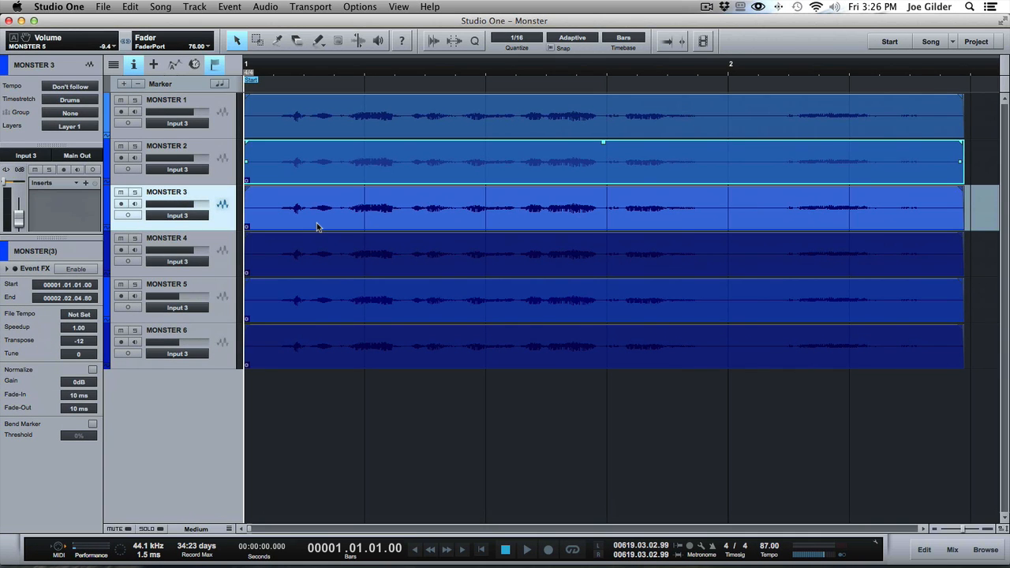
double_click(317, 227)
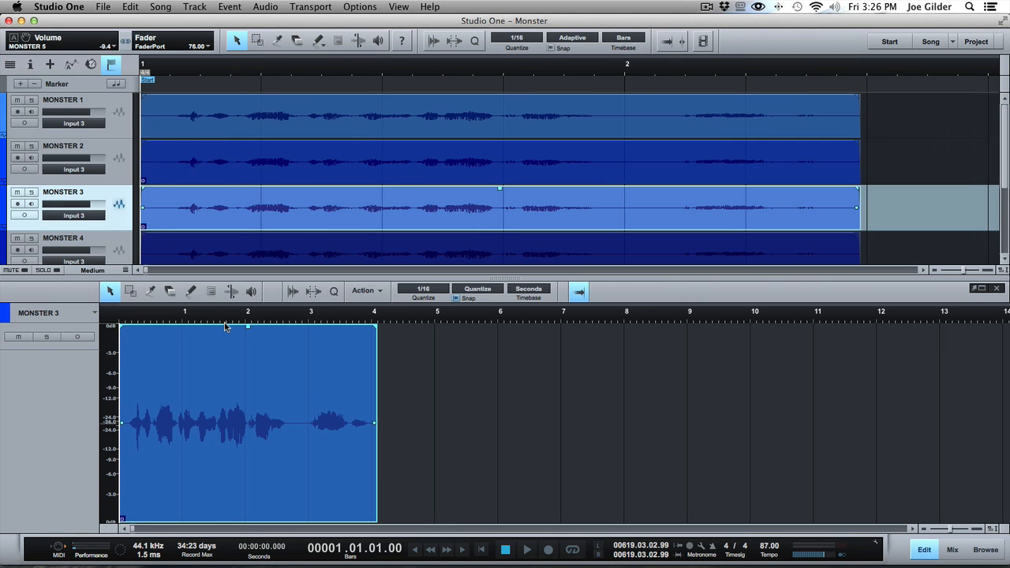
key(F3)
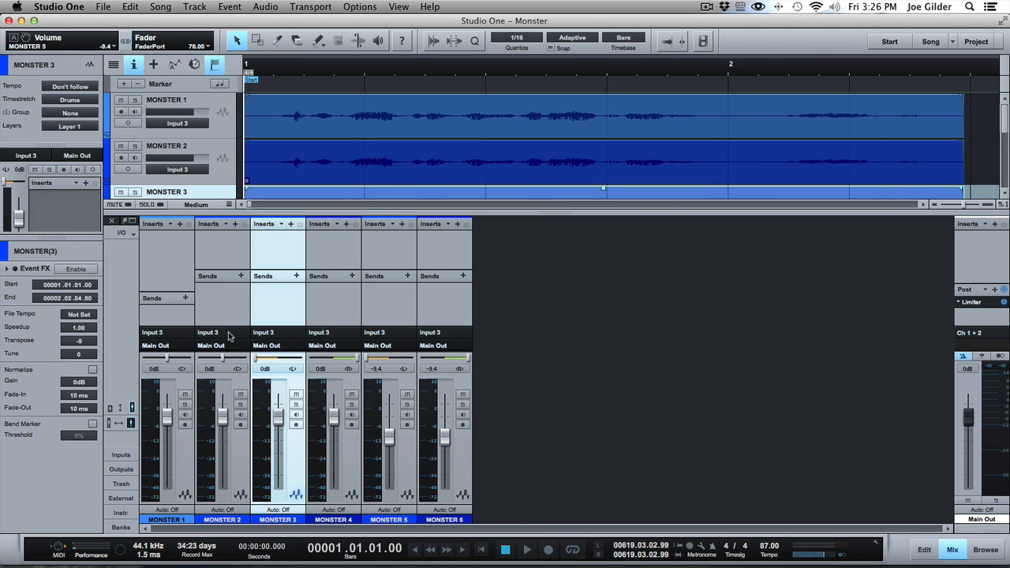
key(F3)
Solo the MONSTER 3 track and play its transposed event from the start.
key(s)
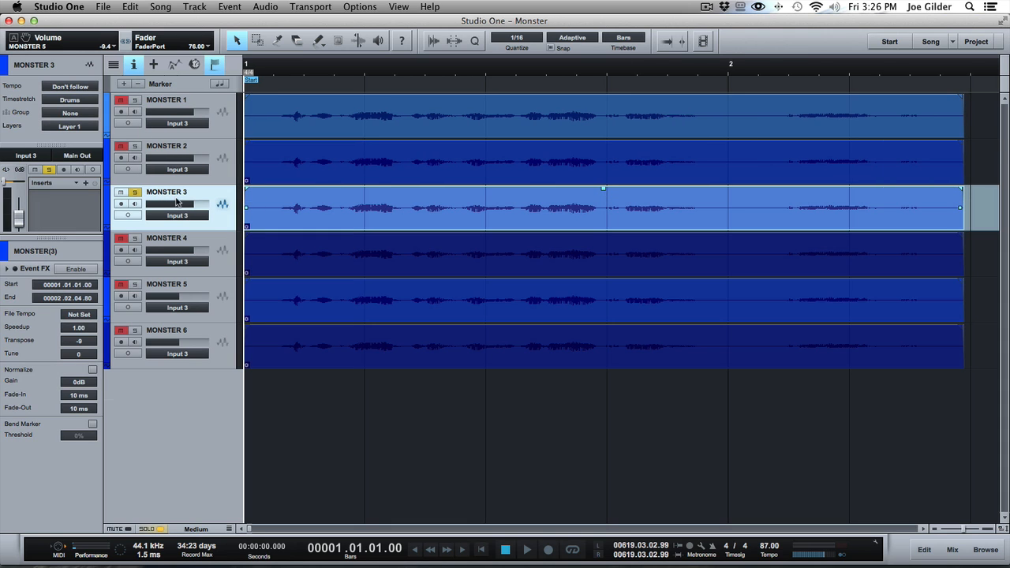
key(space)
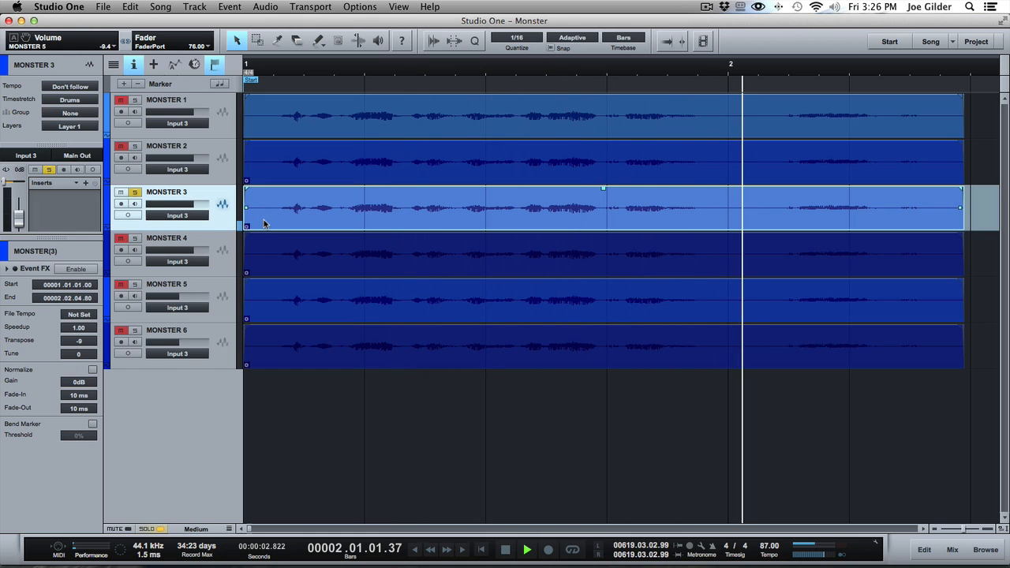
key(space)
Select the MONSTER 4 event and switch the solo from MONSTER 3 to MONSTER 4.
click(262, 256)
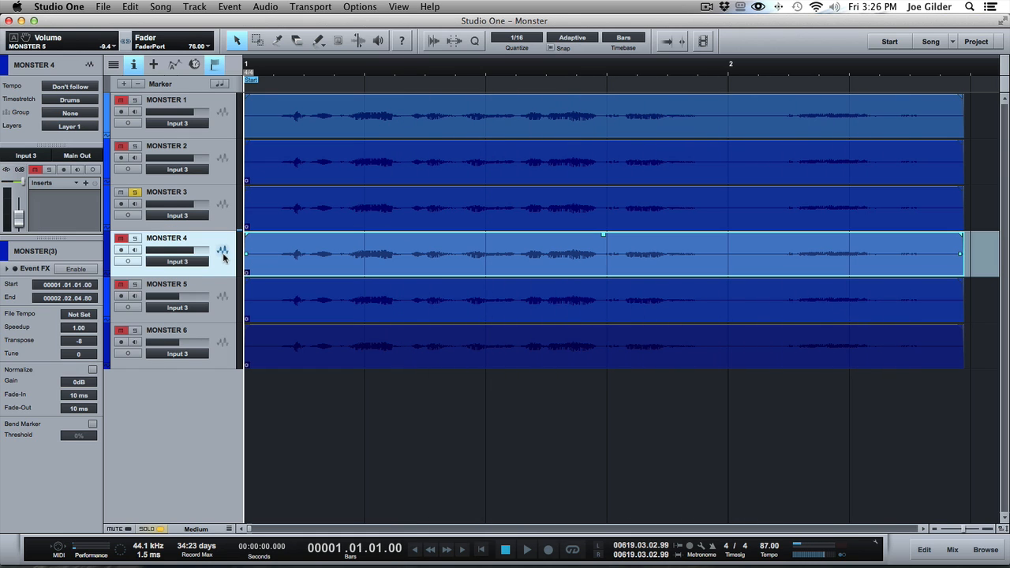
click(135, 239)
click(135, 191)
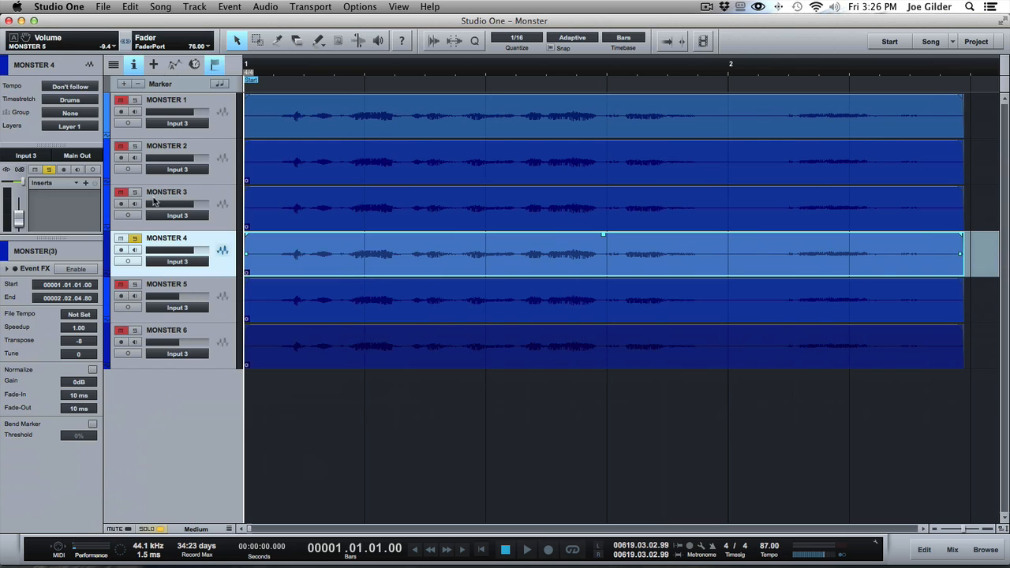
Add MONSTER 3 back to the solo, select the MONSTER 3 and MONSTER 4 events, and play both tracks together.
click(136, 193)
click(320, 228)
shift+click(322, 252)
key(space)
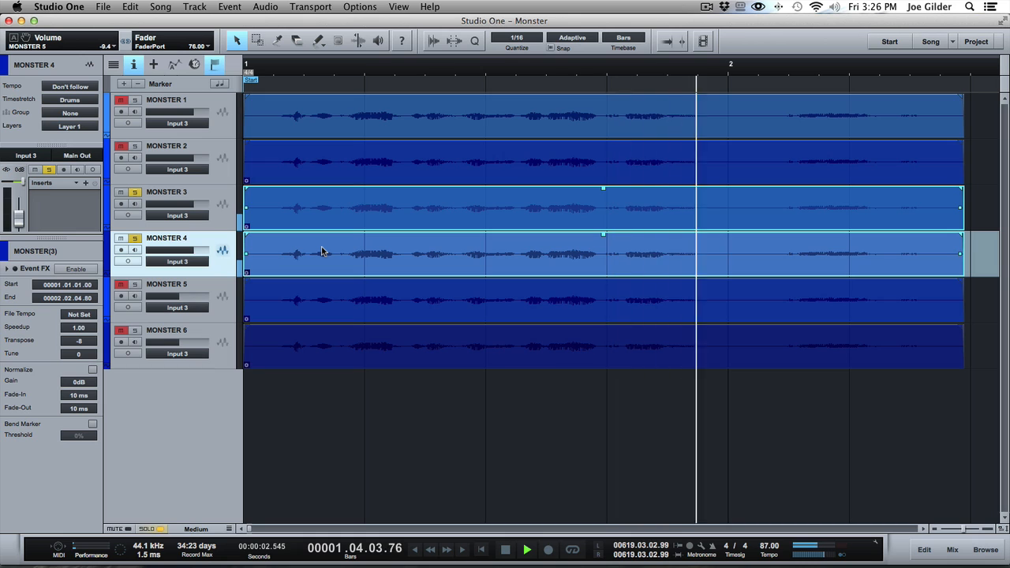
key(space)
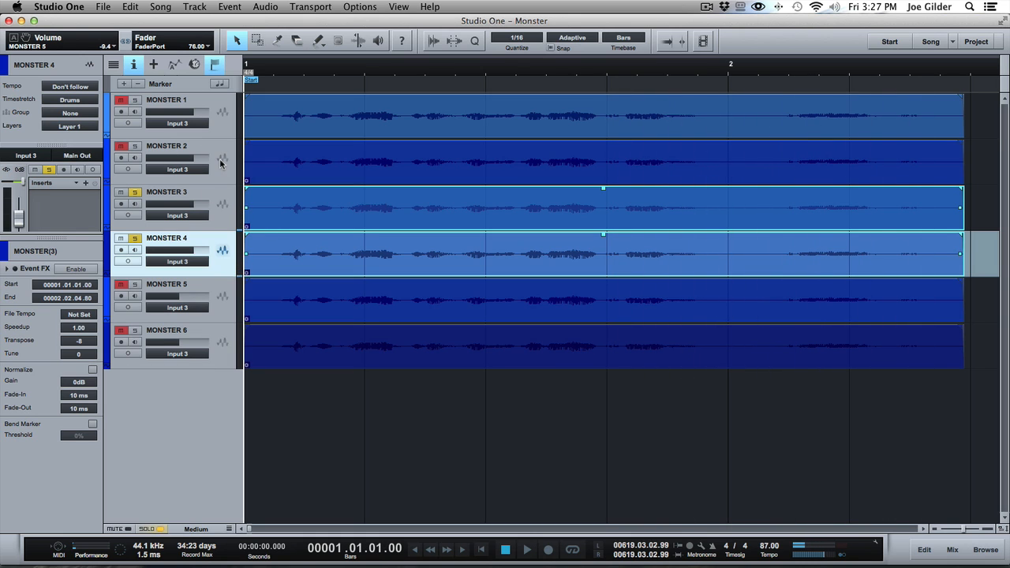
Add MONSTER 2 to the soloed MONSTER 3 and MONSTER 4 tracks and play all three together from the start.
click(221, 164)
key(s)
key(space)
key(space)
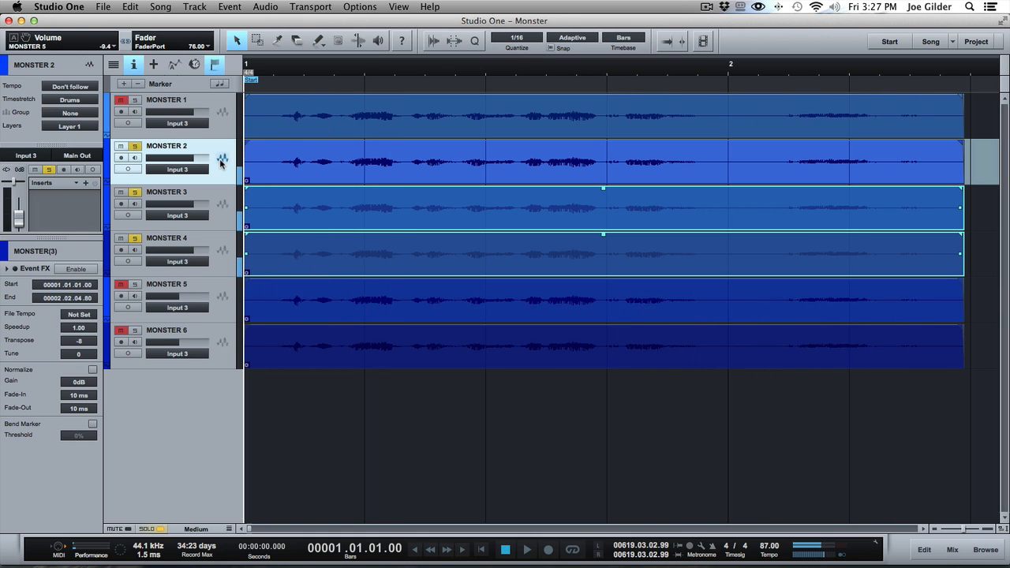
key(space)
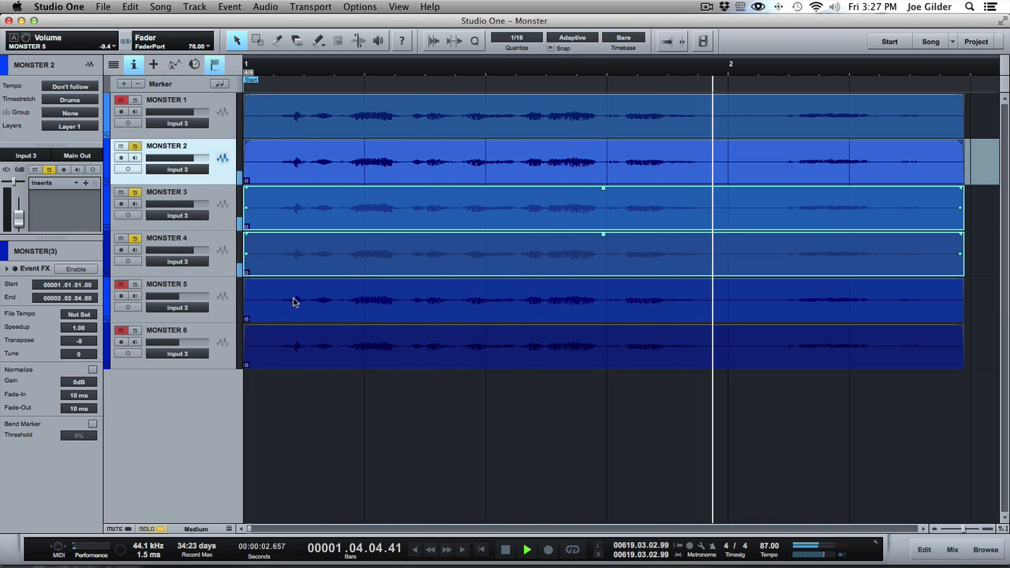
key(space)
Select the MONSTER 5 and MONSTER 6 tracks and inspect the transpose settings of their events.
click(222, 316)
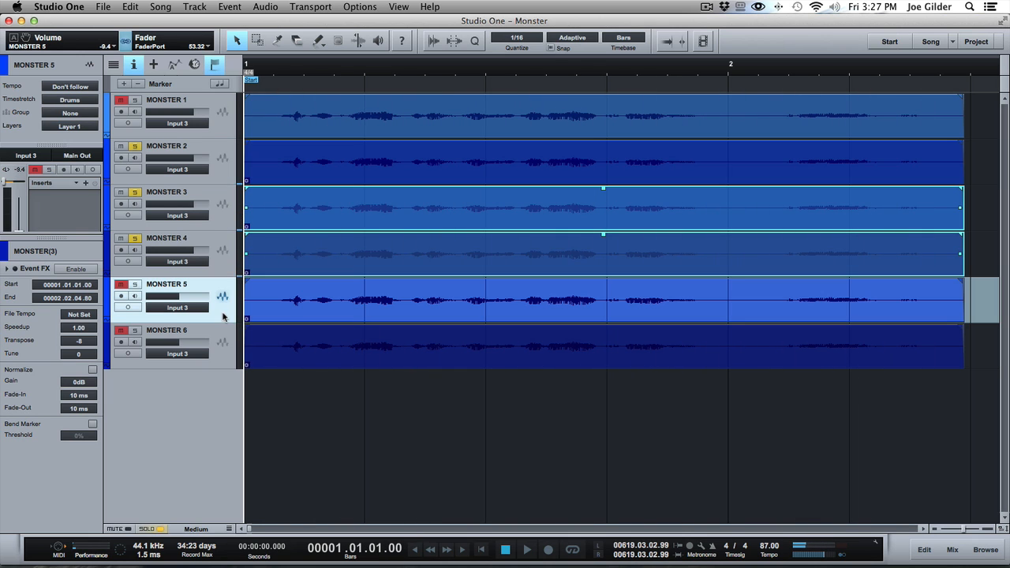
shift+click(223, 335)
click(284, 311)
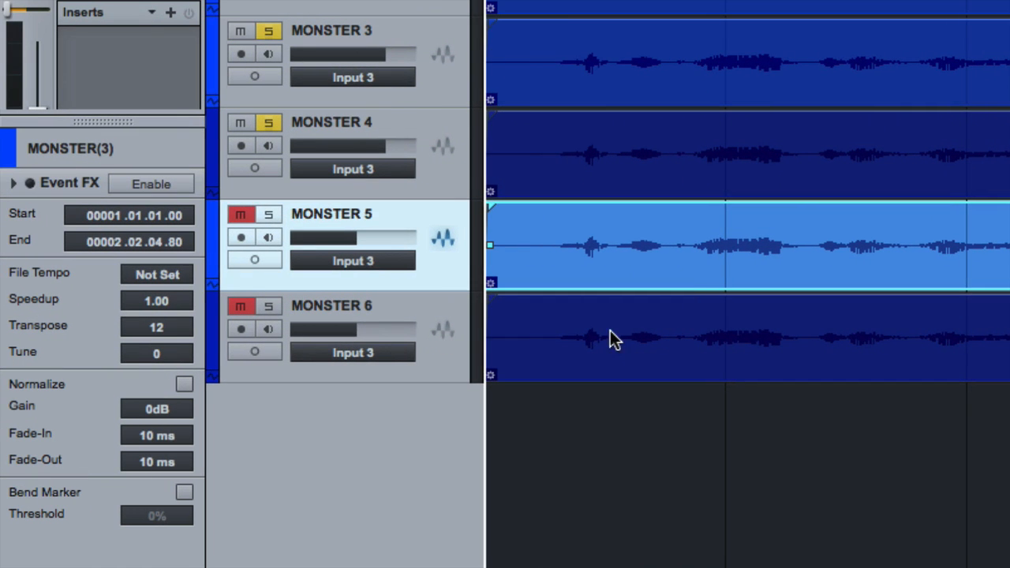
click(305, 346)
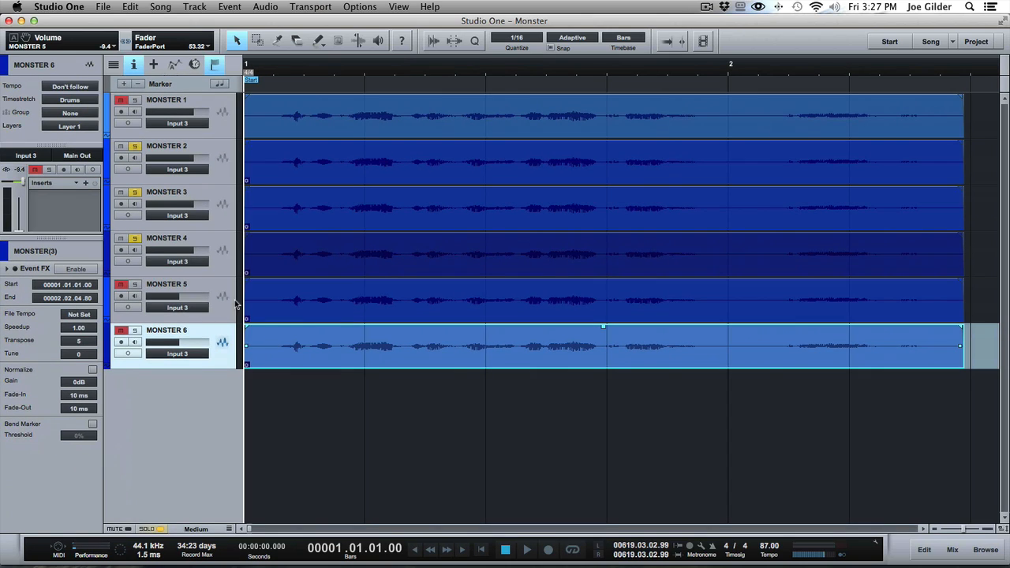
click(234, 306)
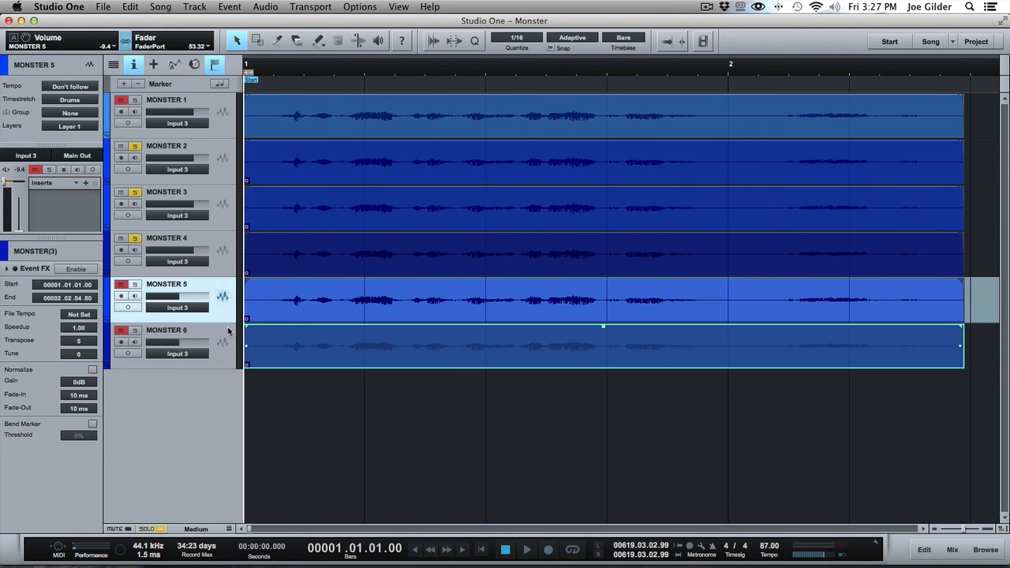
Switch the solo to MONSTER 5 and MONSTER 6 only and play those two tracks together from the start.
click(224, 335)
shift+click(219, 312)
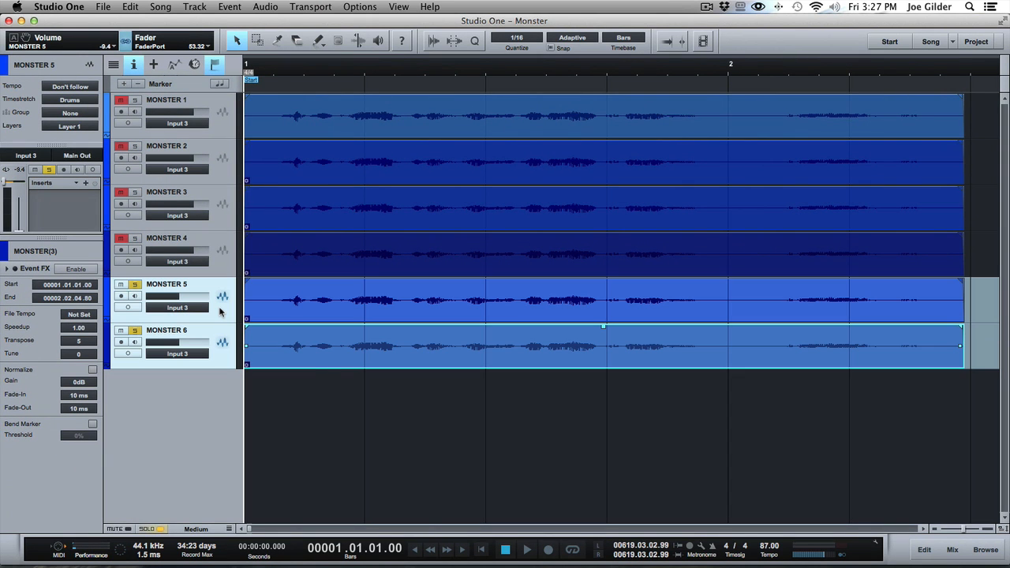
key(space)
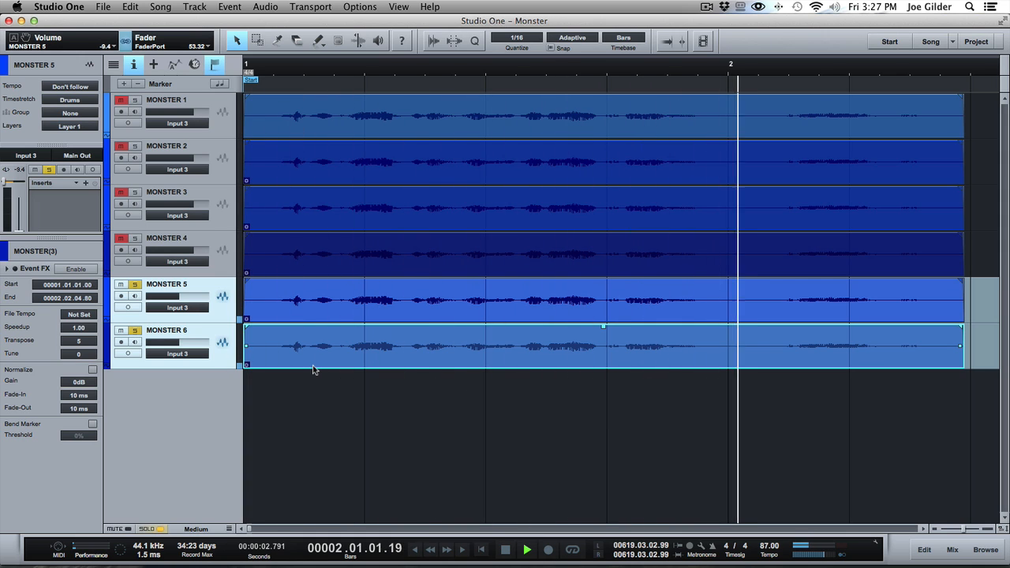
key(space)
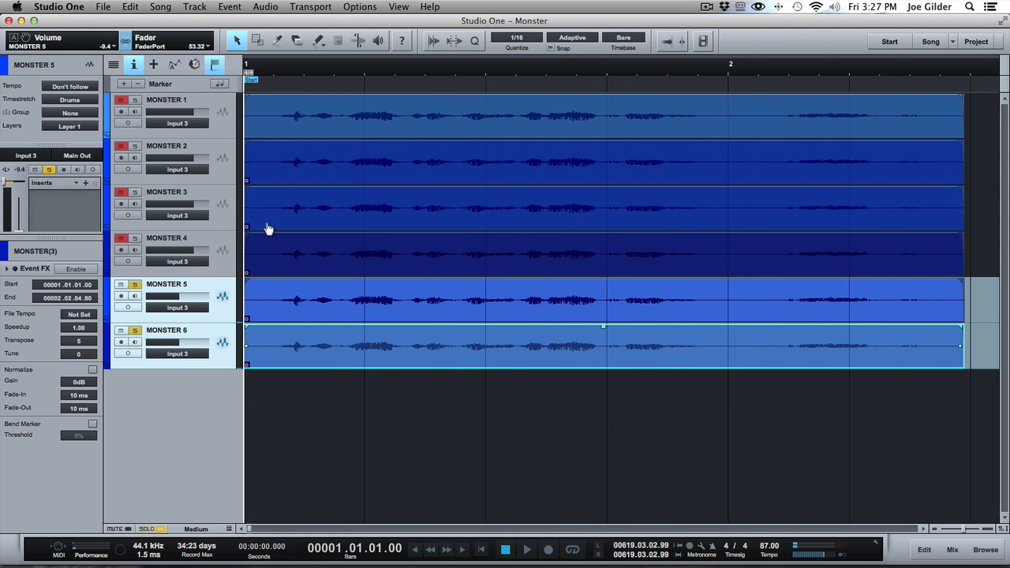
Add MONSTER 2, MONSTER 3 and MONSTER 4 to the solo and play all five transposed tracks together.
click(214, 150)
shift+click(222, 249)
key(s)
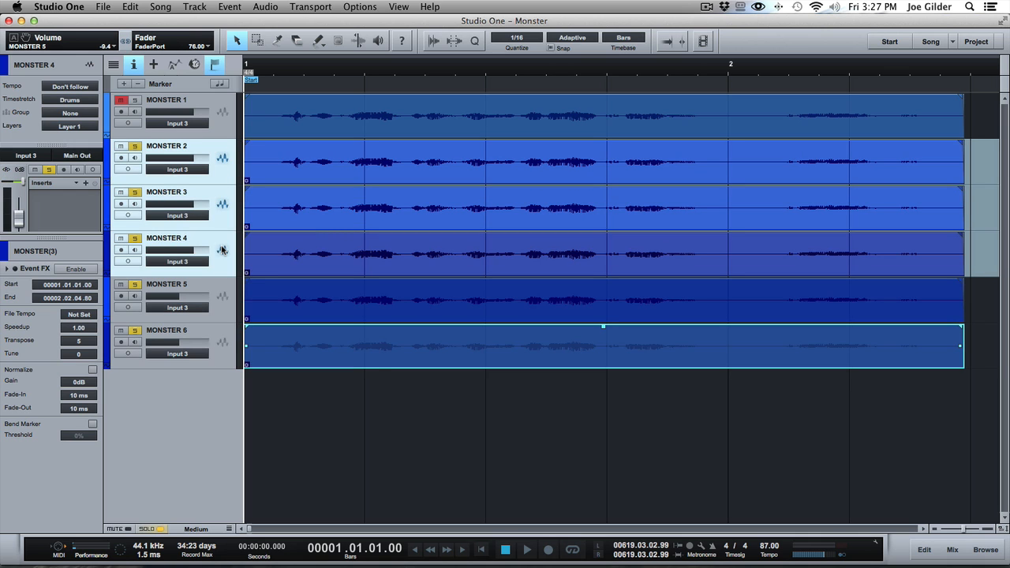
key(space)
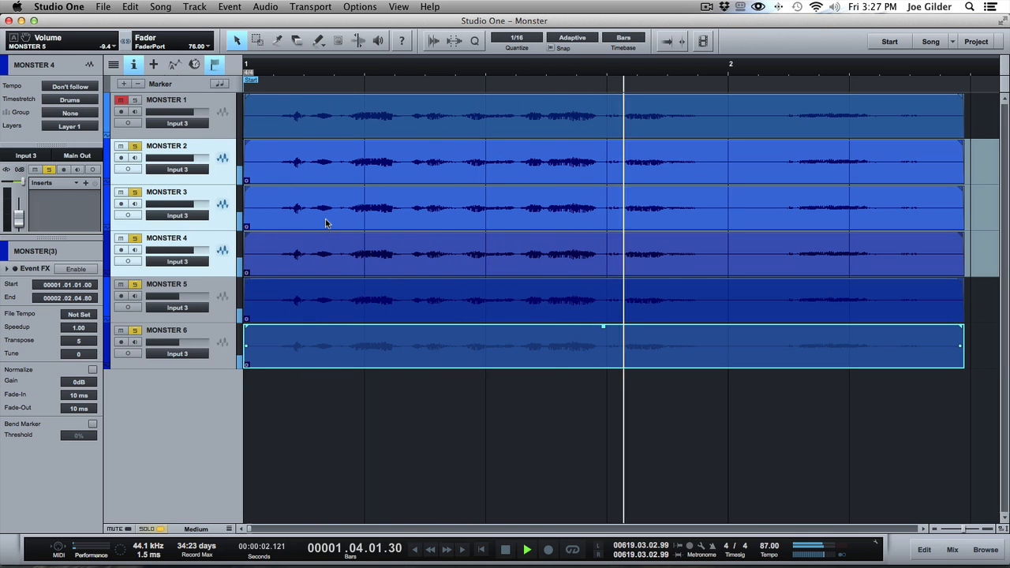
key(space)
Select MONSTER 5 and MONSTER 6, lower both track volumes to -16.1 dB, and play the soloed mix.
click(224, 307)
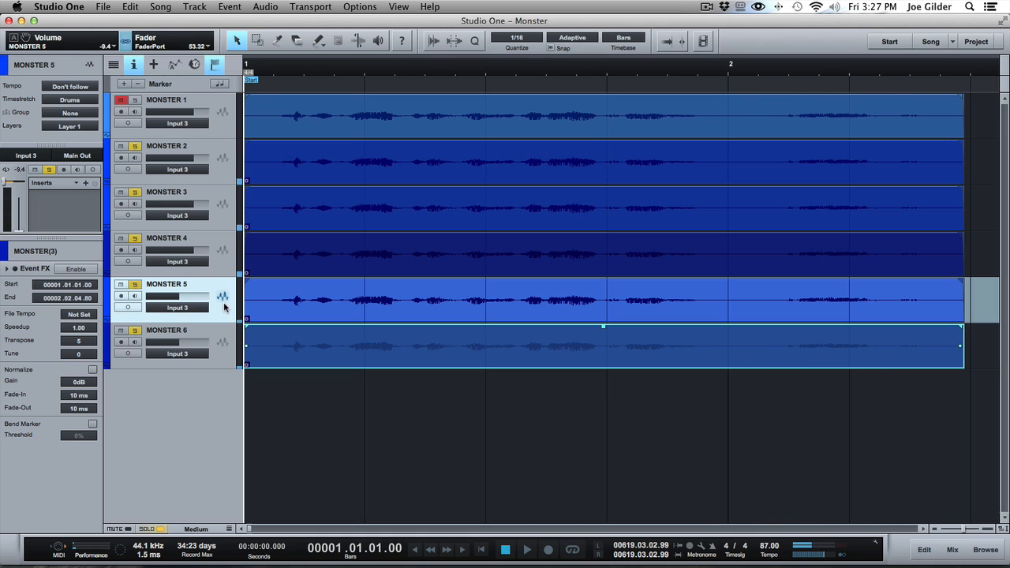
shift+click(225, 352)
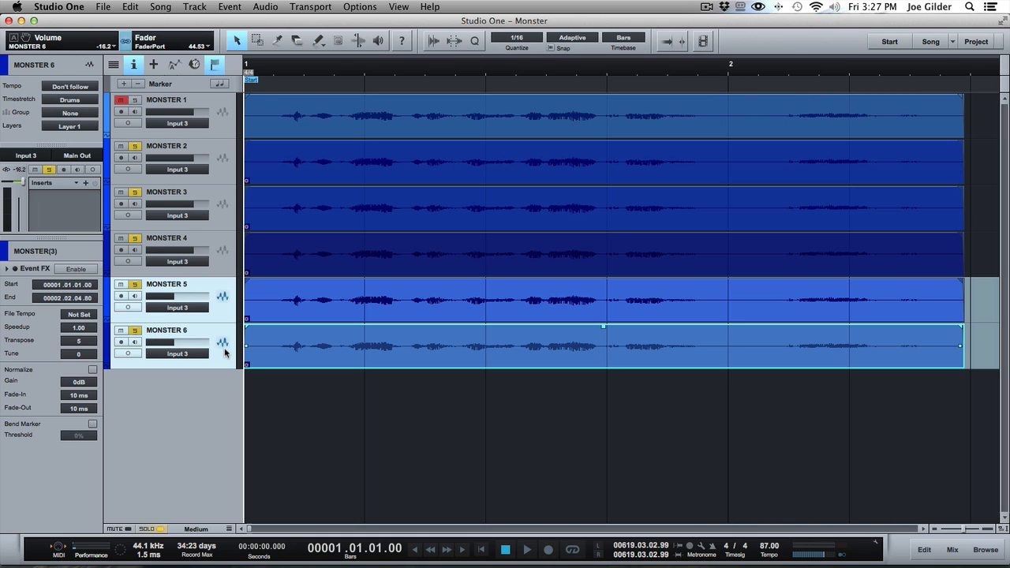
key(space)
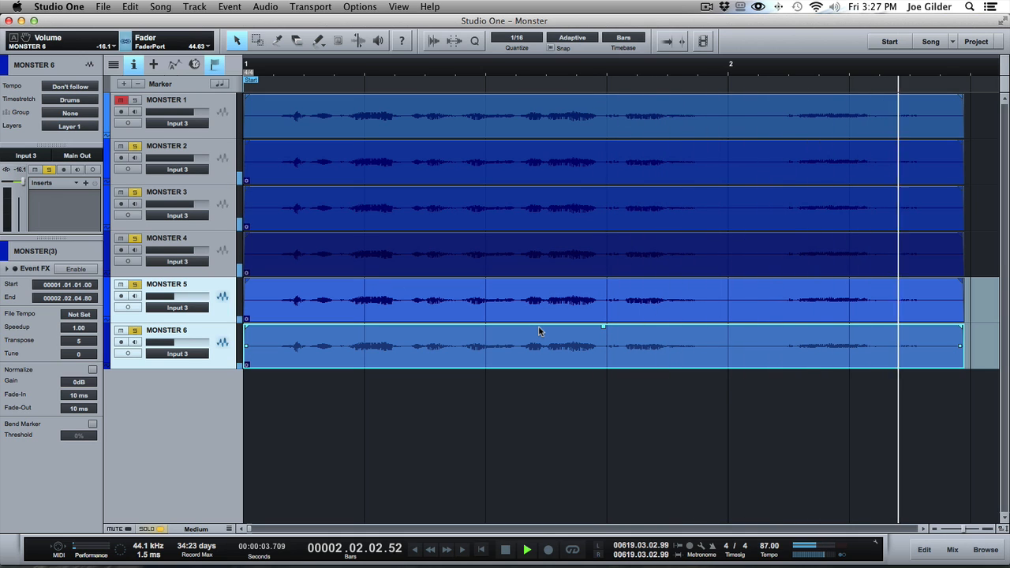
key(space)
Show the mixer and insert the RedlightDist distortion effect on the Main Out channel.
key(F3)
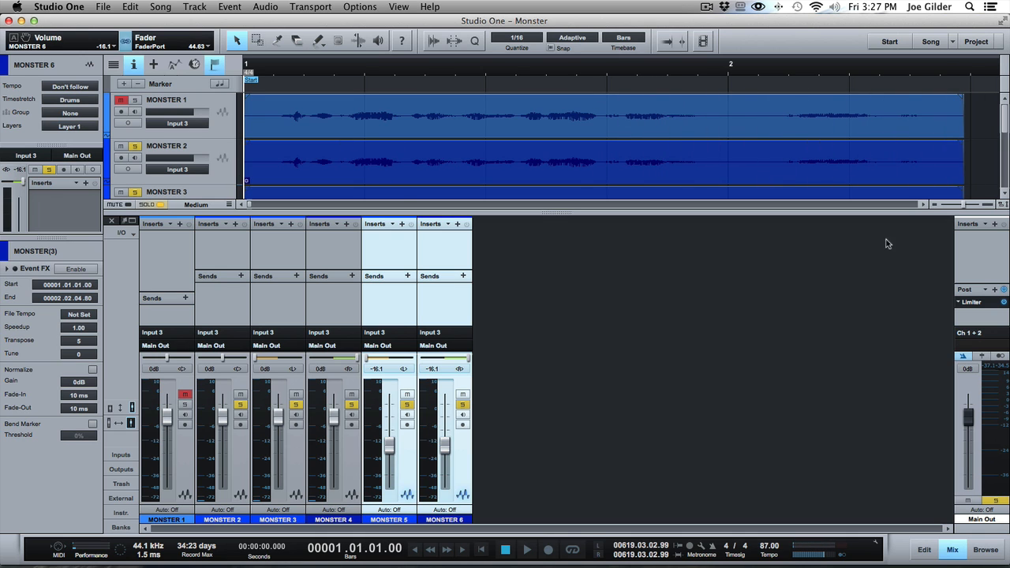
click(994, 225)
scroll(906, 489, down, 3)
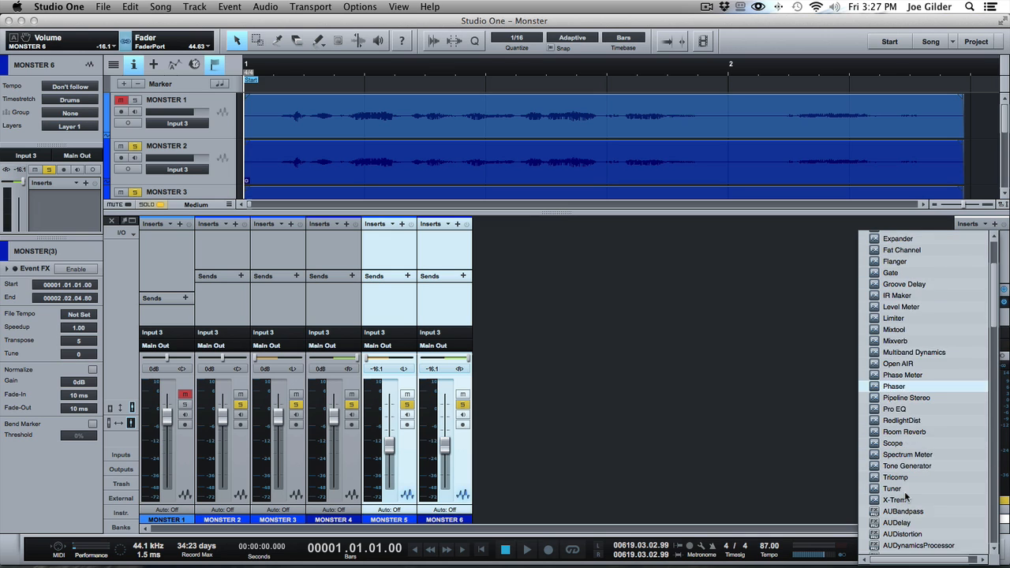
scroll(906, 497, down, 3)
click(924, 301)
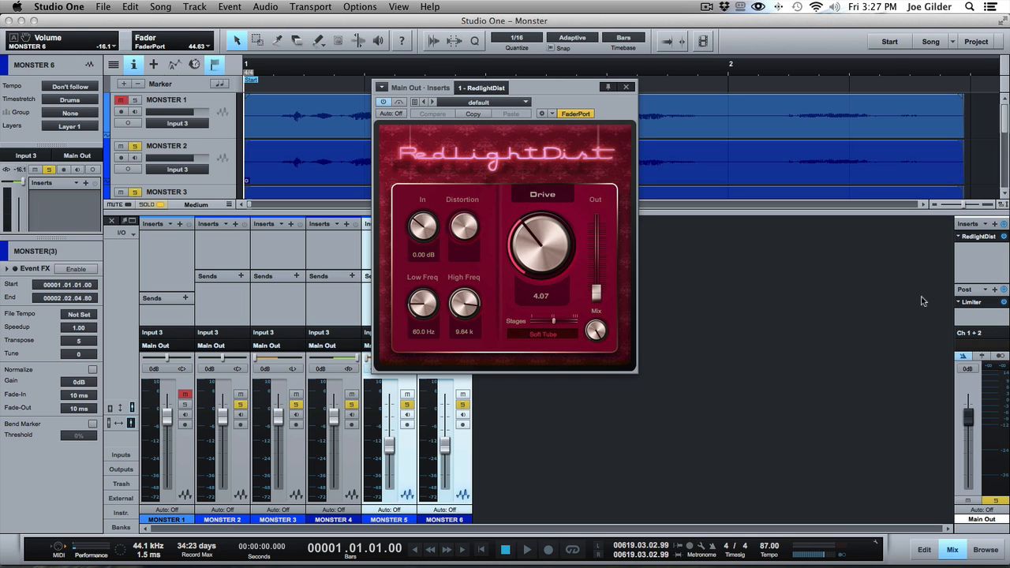
Raise RedlightDist's Drive to 8.85 while playing the monster mix.
drag(538, 251, 542, 202)
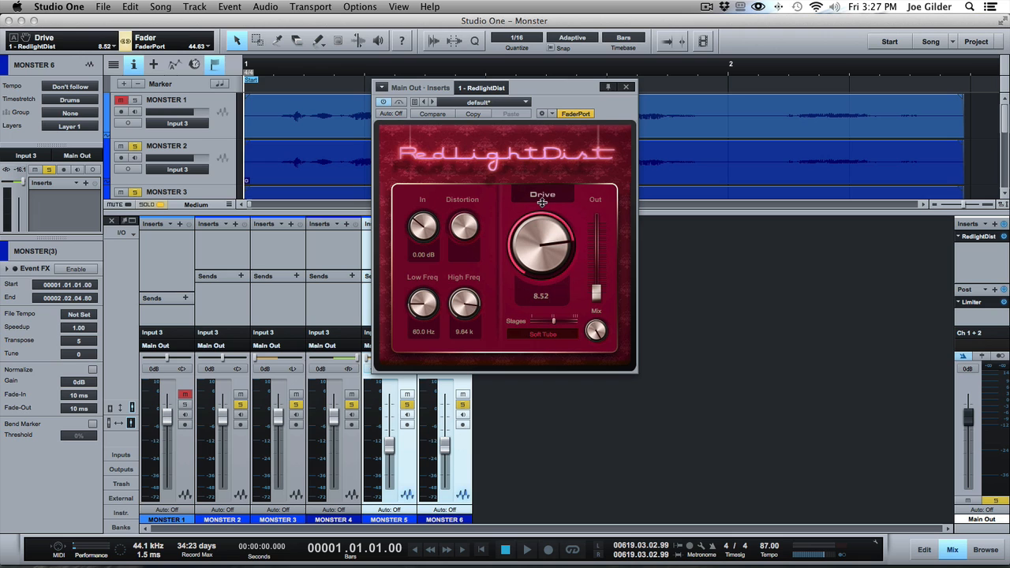
key(space)
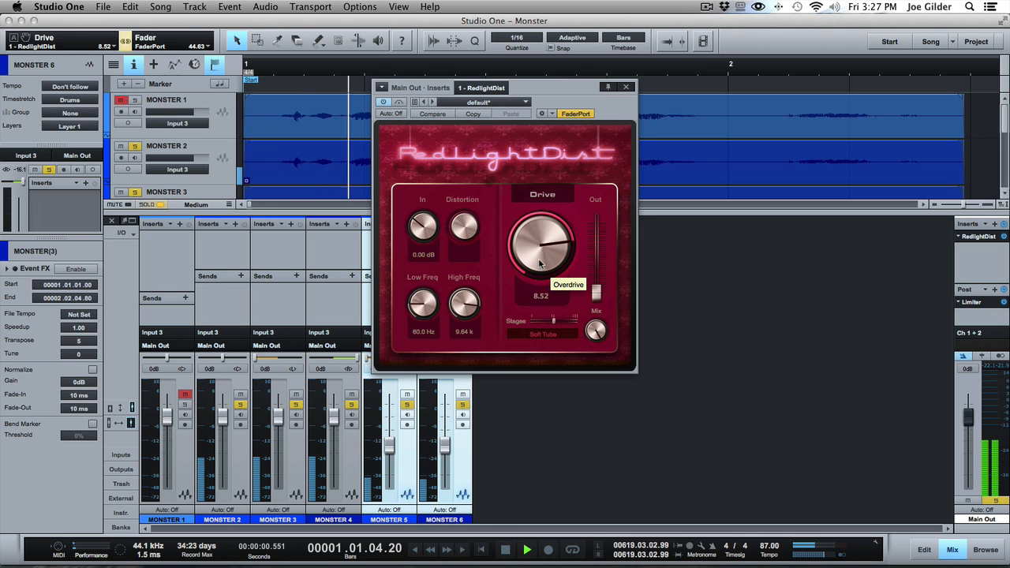
drag(544, 272, 541, 246)
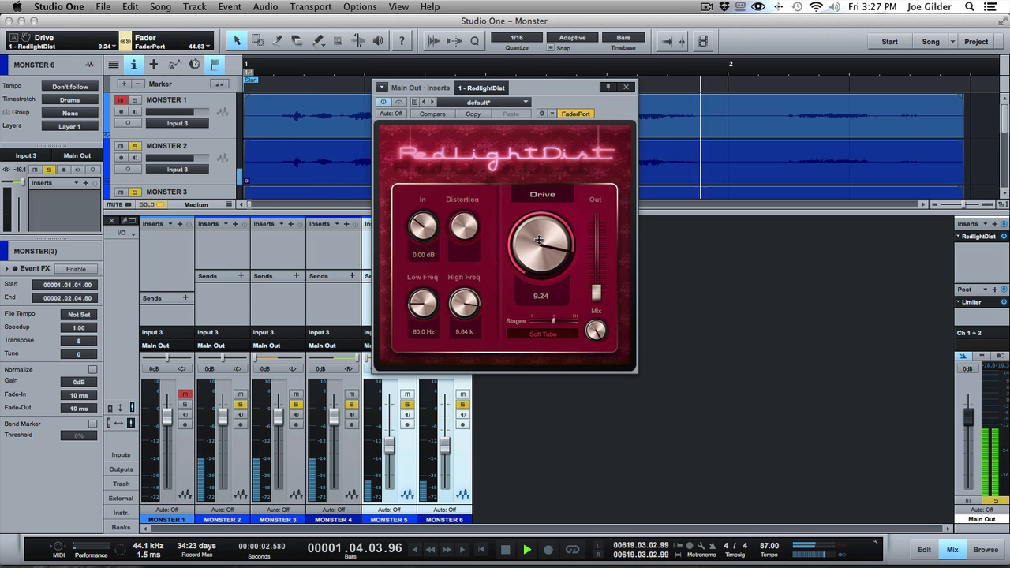
key(space)
Set RedlightDist's distortion type to Hard Tube with three drive stages and play the mix.
click(553, 337)
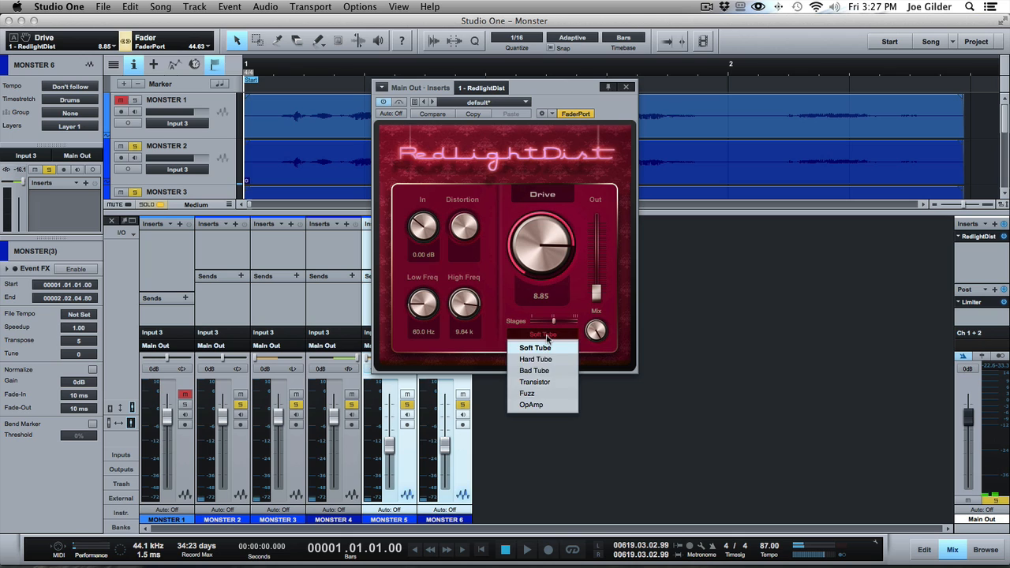
click(538, 357)
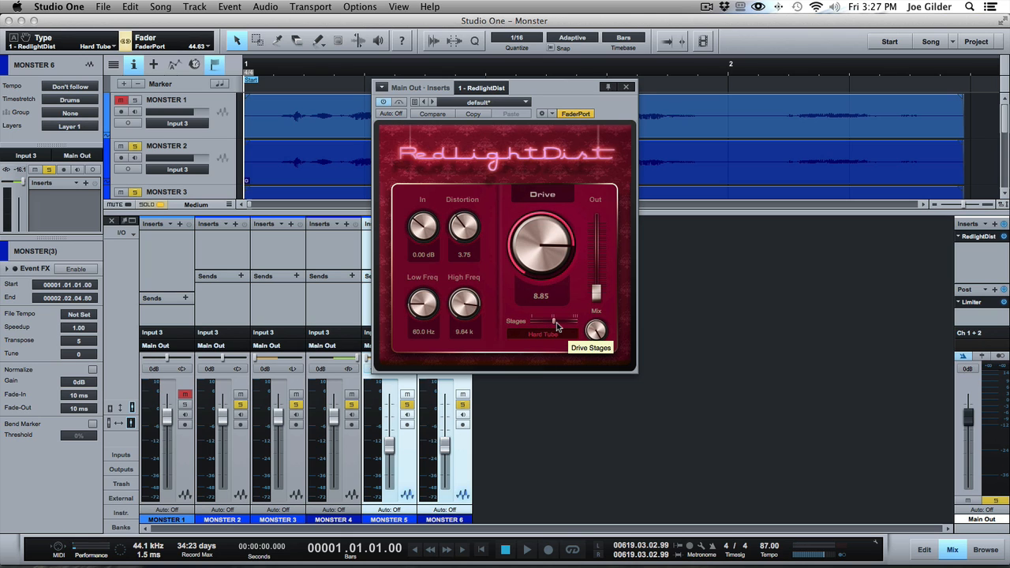
drag(556, 322, 575, 322)
key(space)
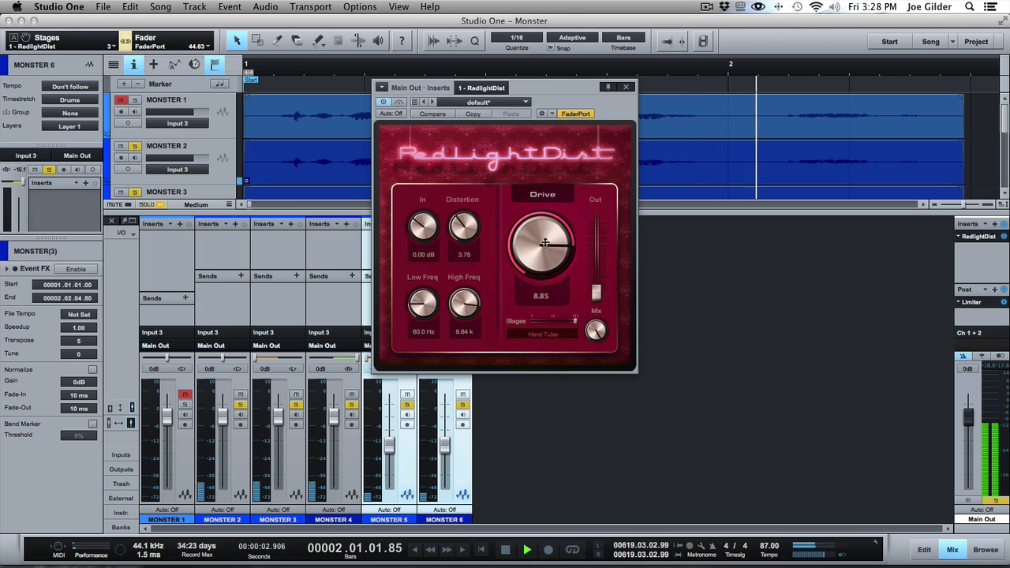
Reduce RedlightDist to one drive stage with Drive at 3.24 and output gain at -18.37 dB while auditioning.
drag(537, 256, 492, 320)
key(space)
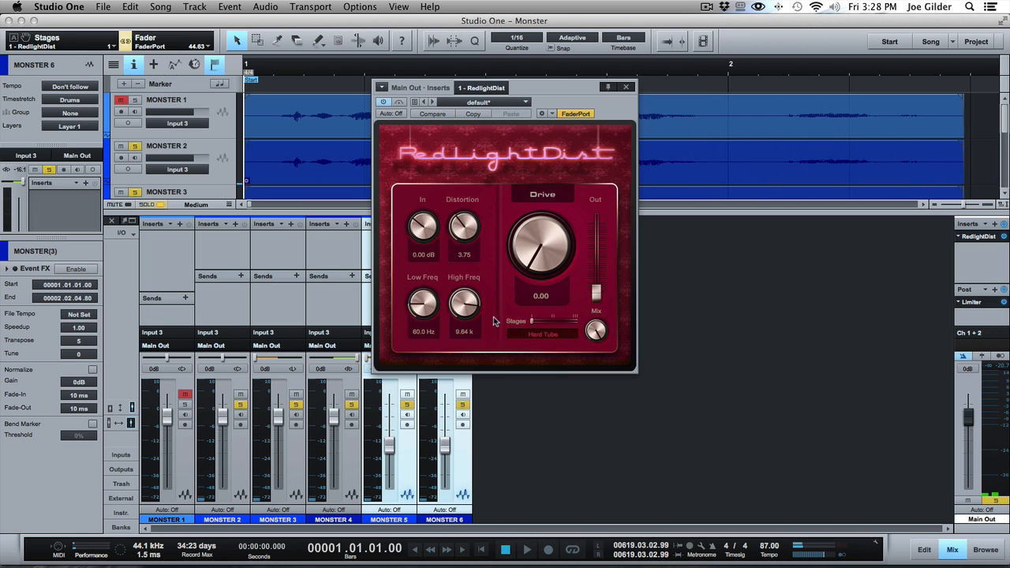
key(space)
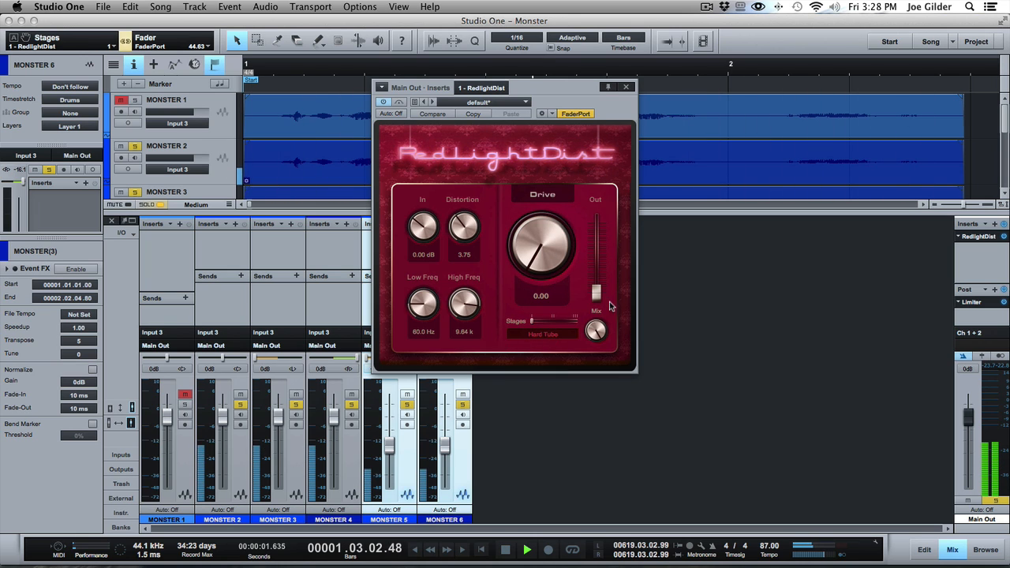
drag(540, 244, 545, 205)
drag(594, 291, 609, 279)
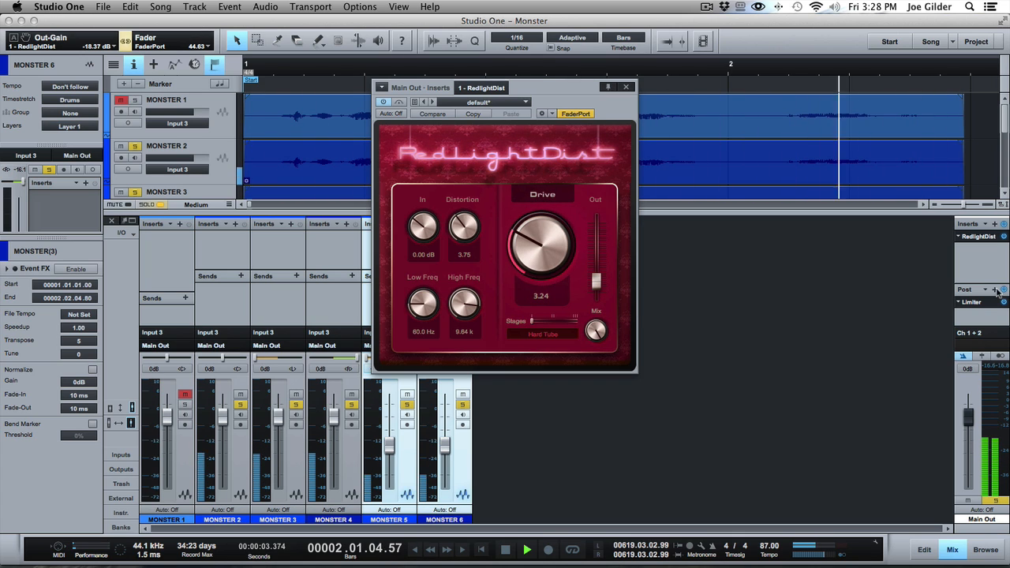
key(space)
Try Ampire at its default settings as a second Main Out insert, removing it after playback.
click(996, 224)
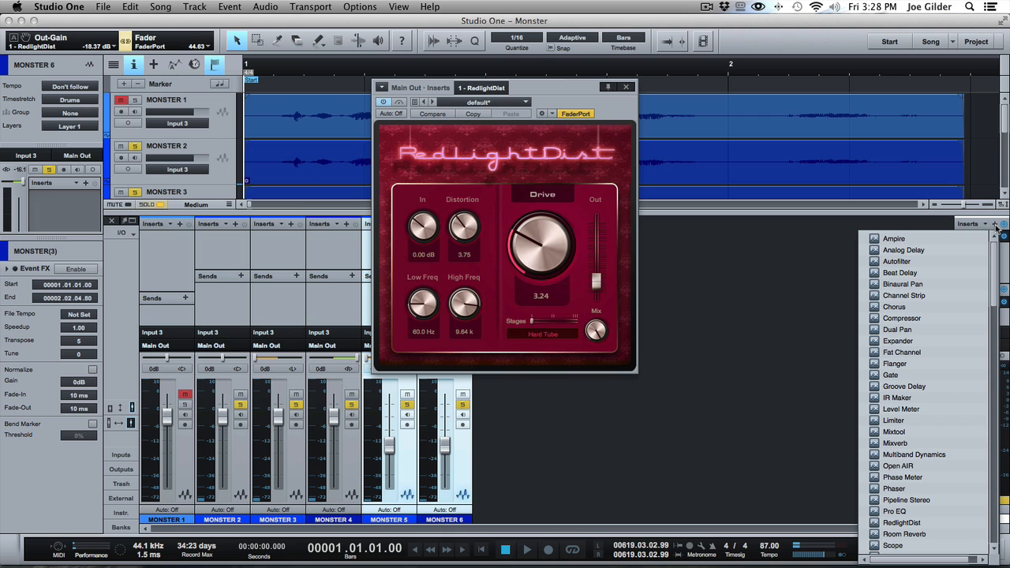
click(894, 238)
key(space)
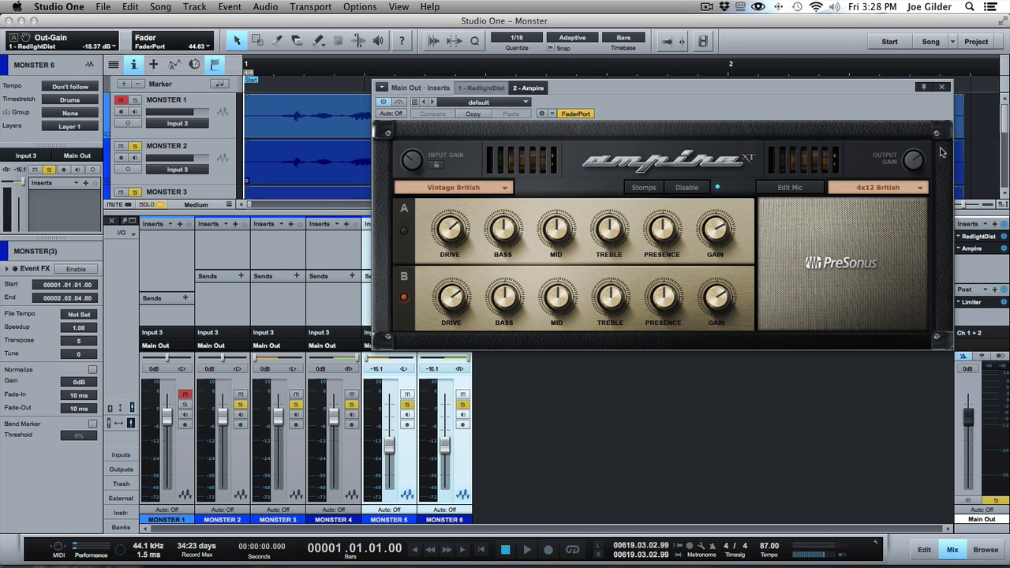
click(945, 86)
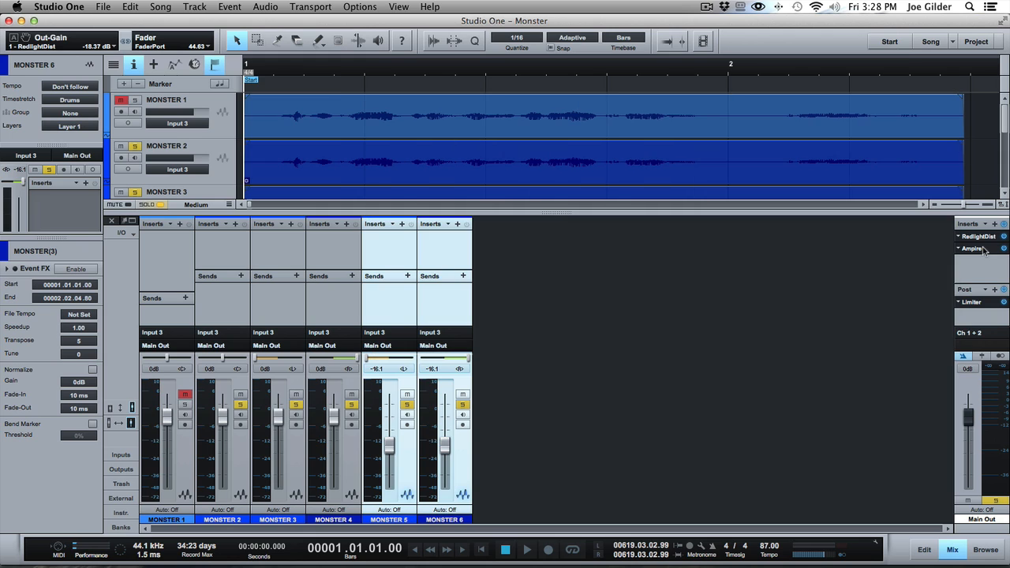
right_click(985, 251)
click(958, 323)
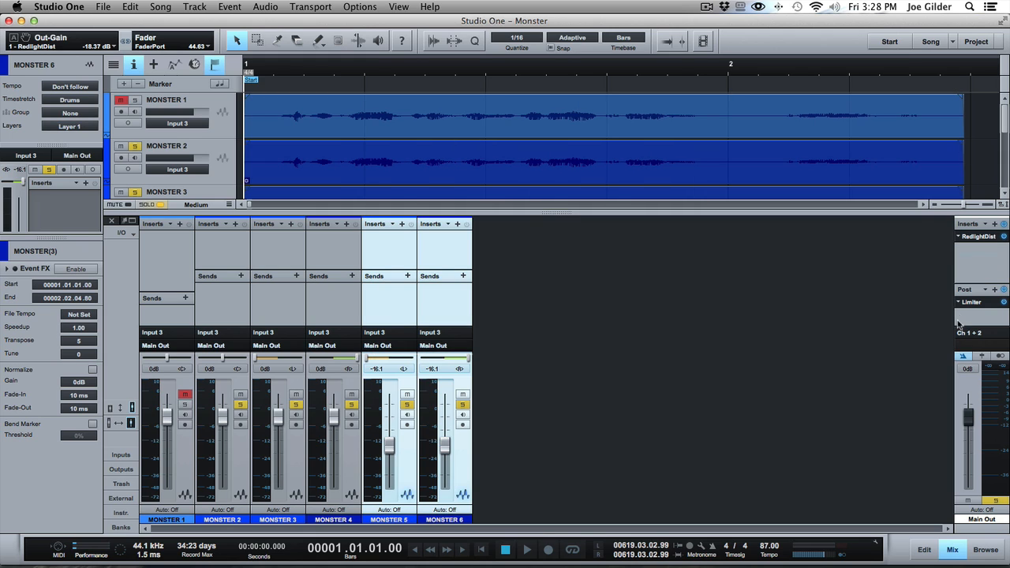
Try the default Flanger after RedlightDist on Main Out, removing it after playback.
click(995, 225)
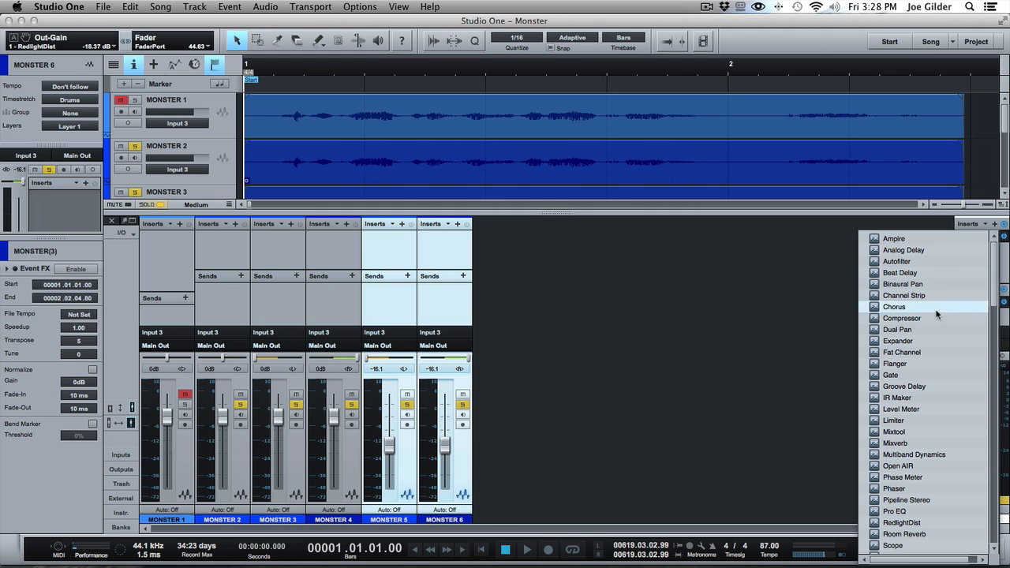
click(896, 364)
key(space)
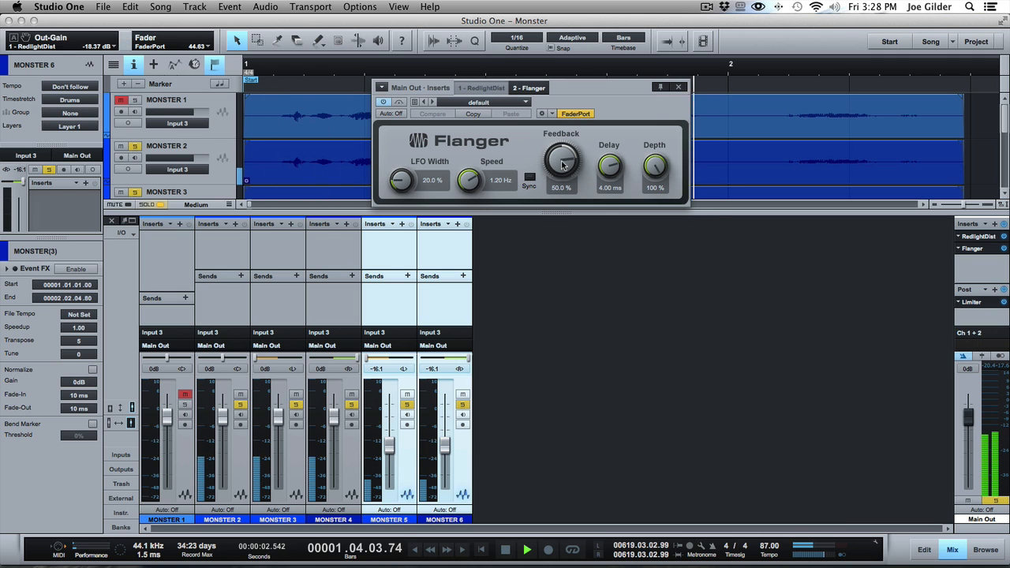
key(space)
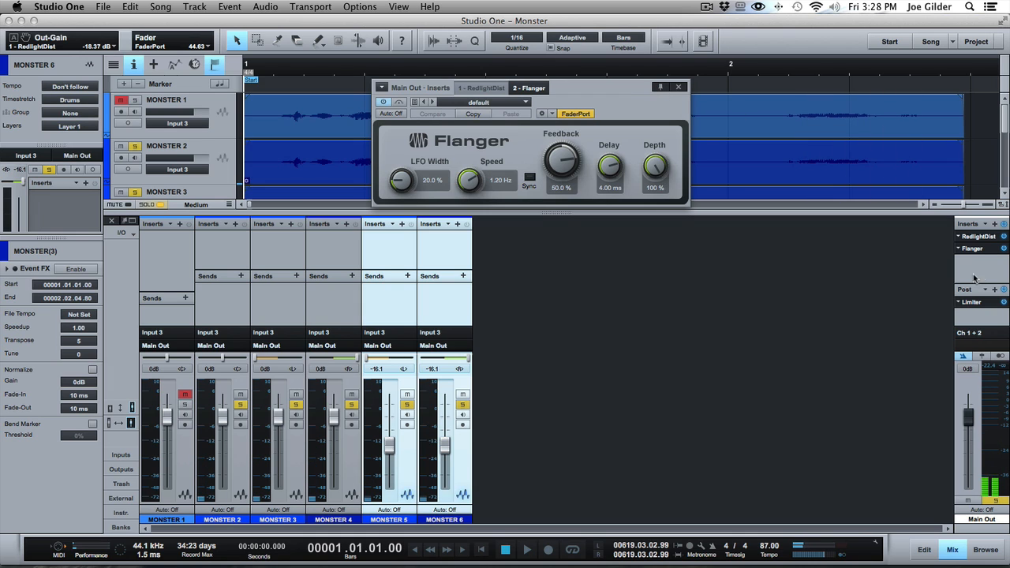
right_click(978, 253)
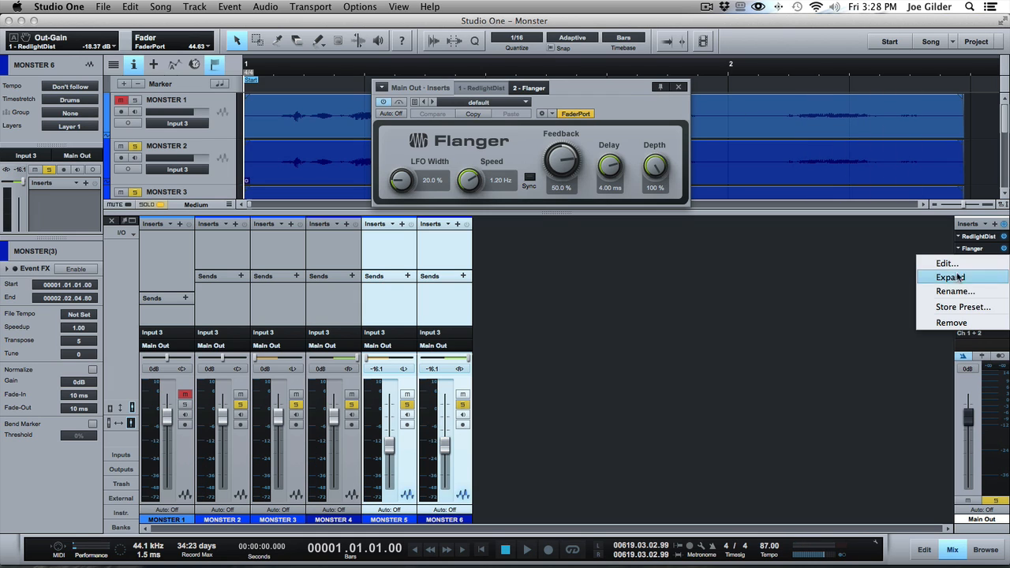
click(949, 324)
Try Analog Delay on Main Out with its delay time at 1/64 T, removing it after playback.
click(997, 226)
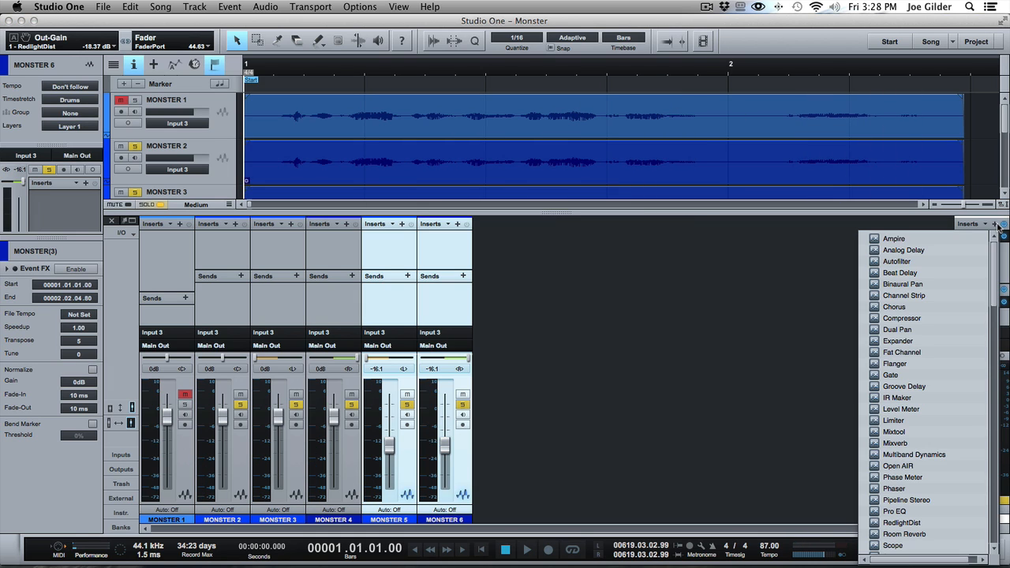
click(919, 250)
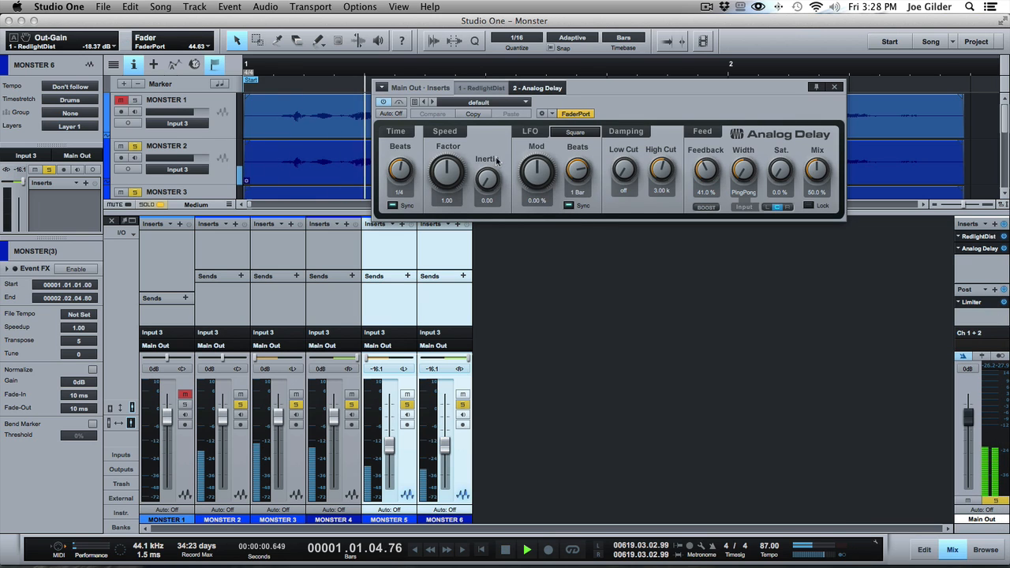
drag(402, 170, 384, 286)
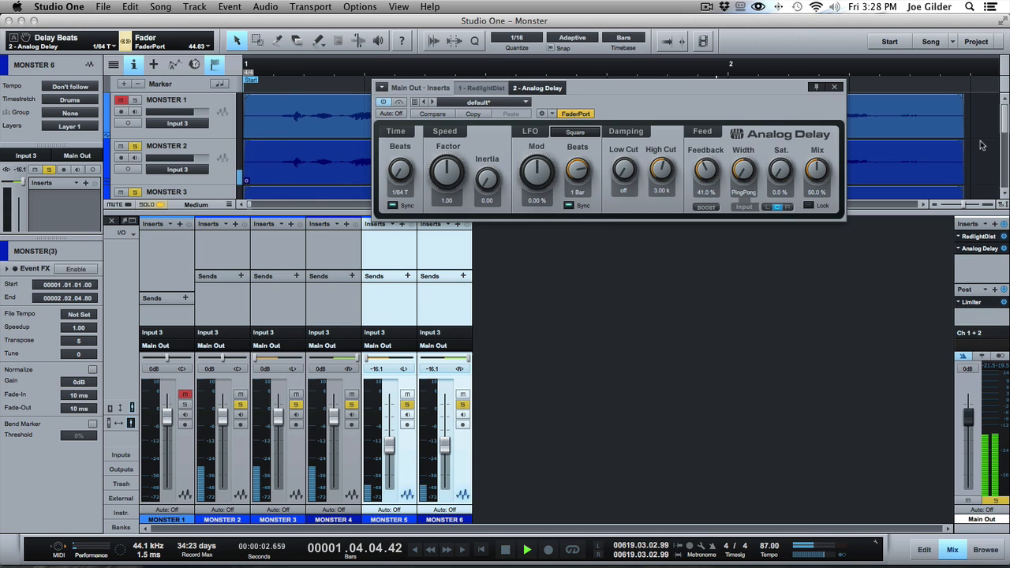
key(space)
right_click(977, 251)
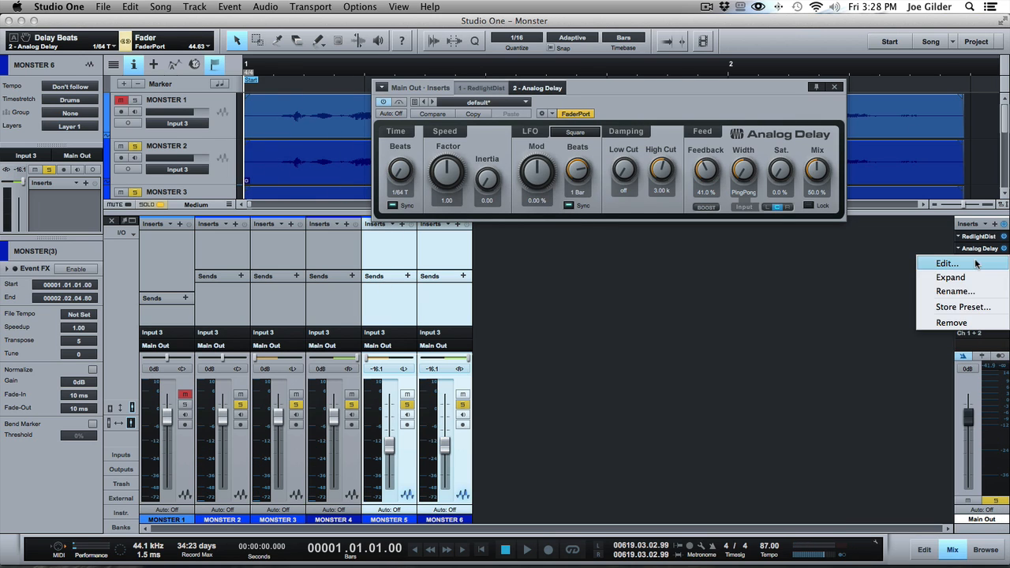
click(951, 322)
Add Beat Delay from the effects browser to Main Out, with cross delay at R 50 ms and beats at 1/64 T.
key(F5)
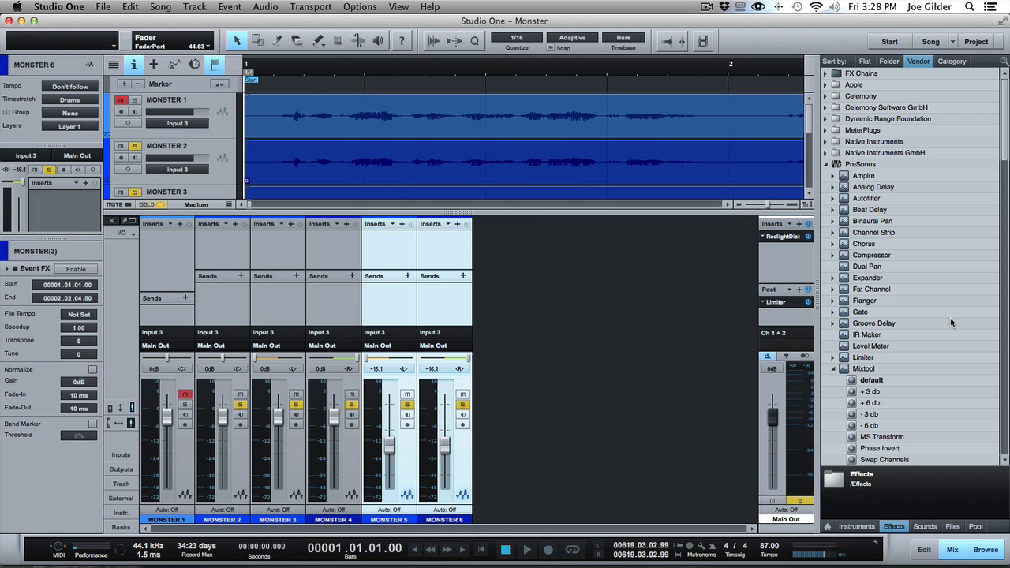
drag(868, 212, 788, 274)
drag(406, 165, 413, 10)
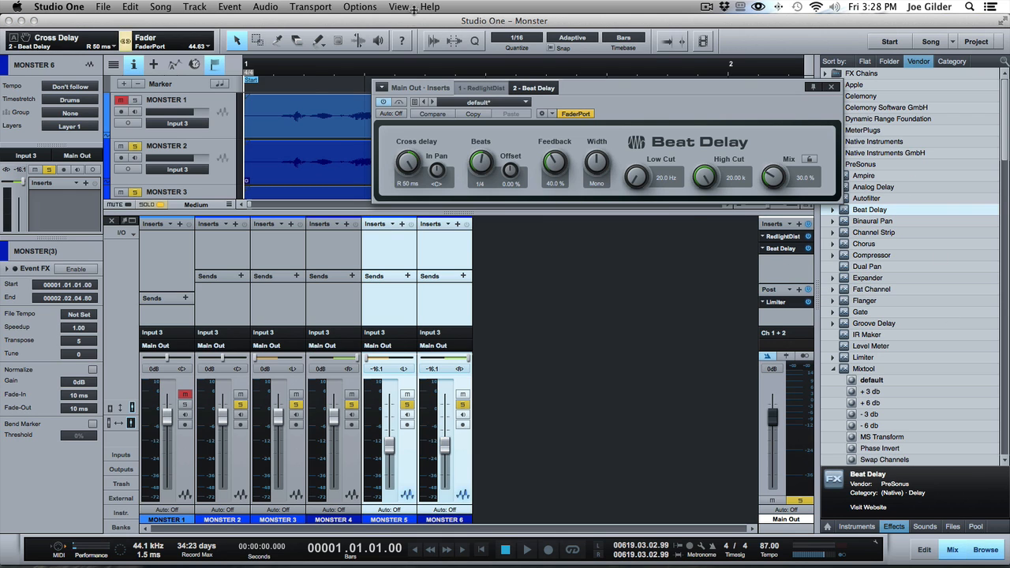
drag(482, 162, 475, 365)
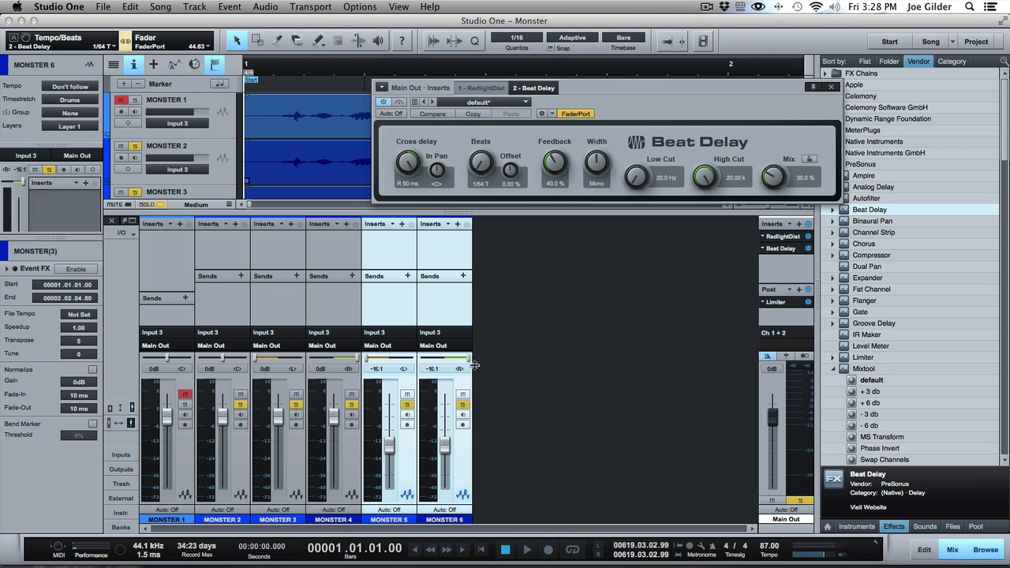
Audition Beat Delay on Main Out while setting beats to 1/64 D, width to Stereo and feedback to 0%.
key(space)
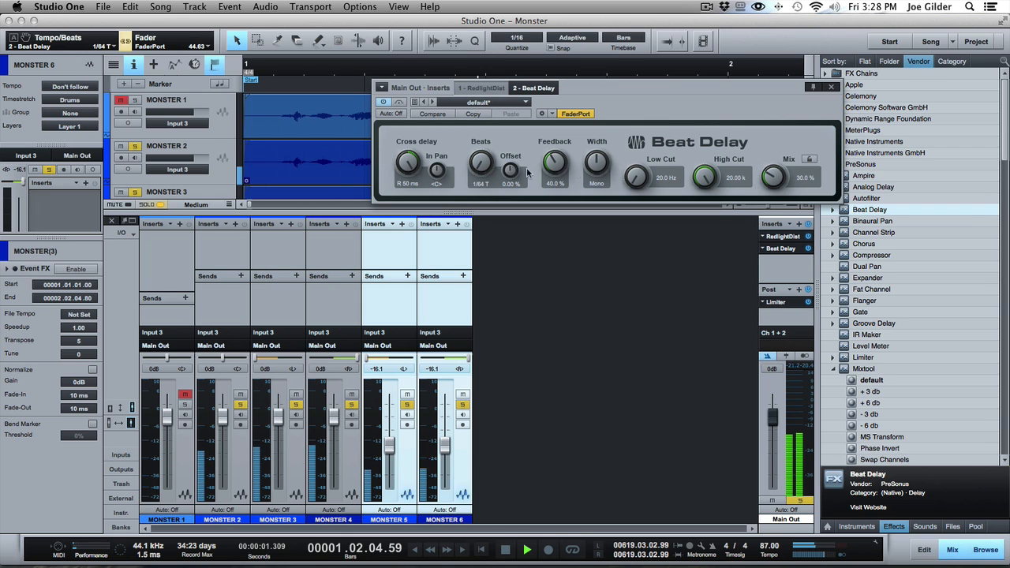
drag(480, 163, 481, 147)
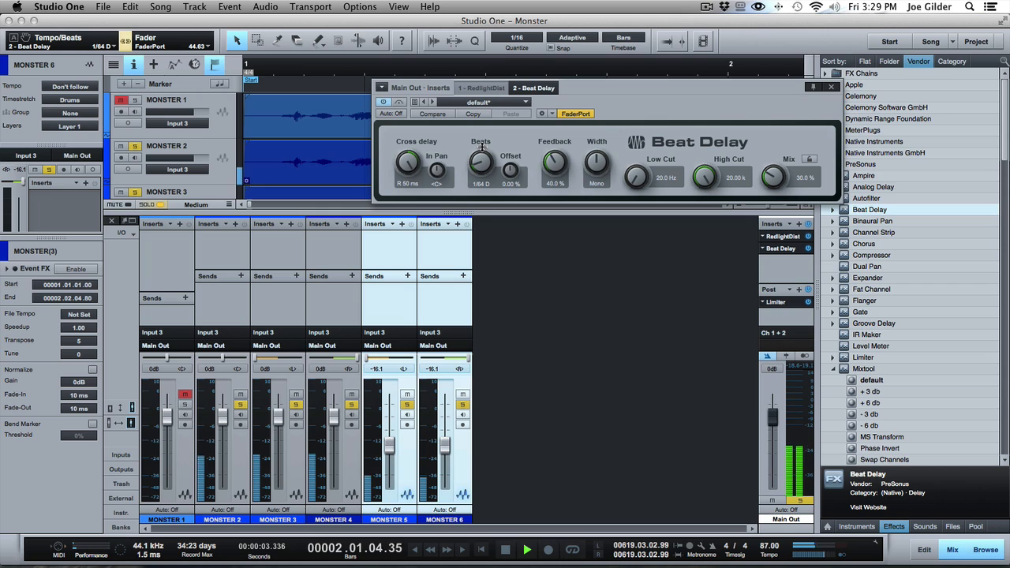
key(space)
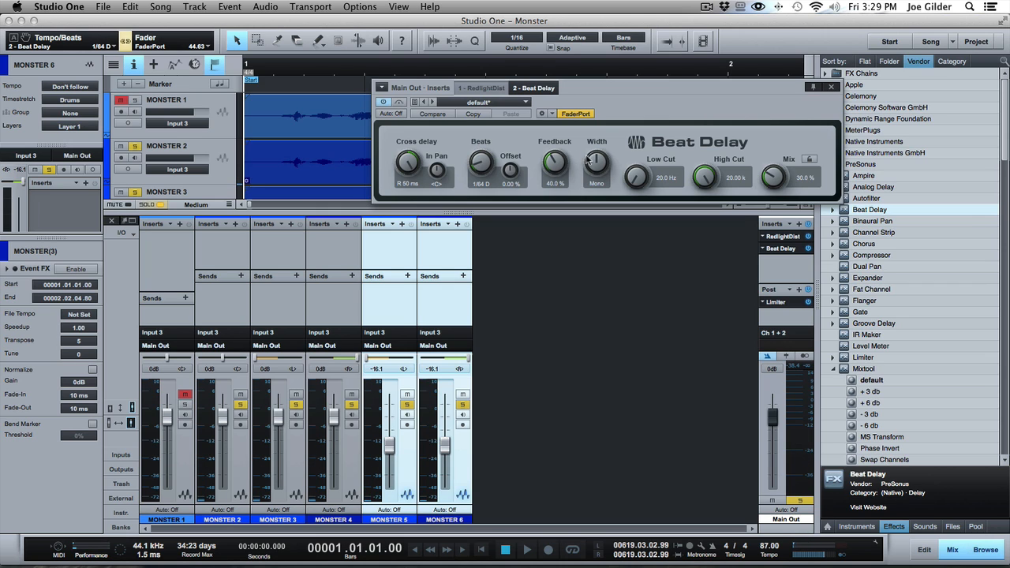
drag(588, 161, 611, 1)
key(space)
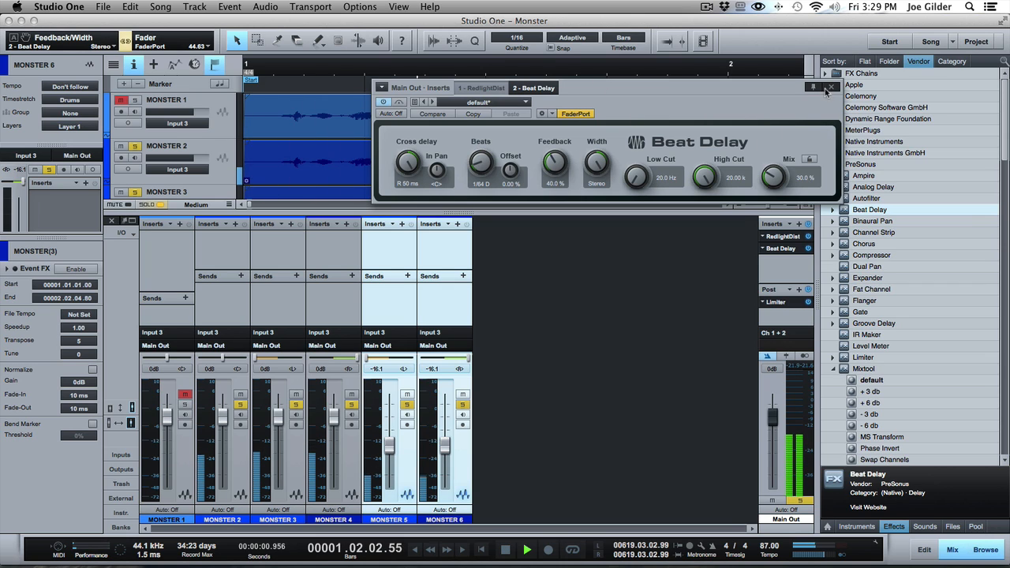
drag(552, 165, 510, 277)
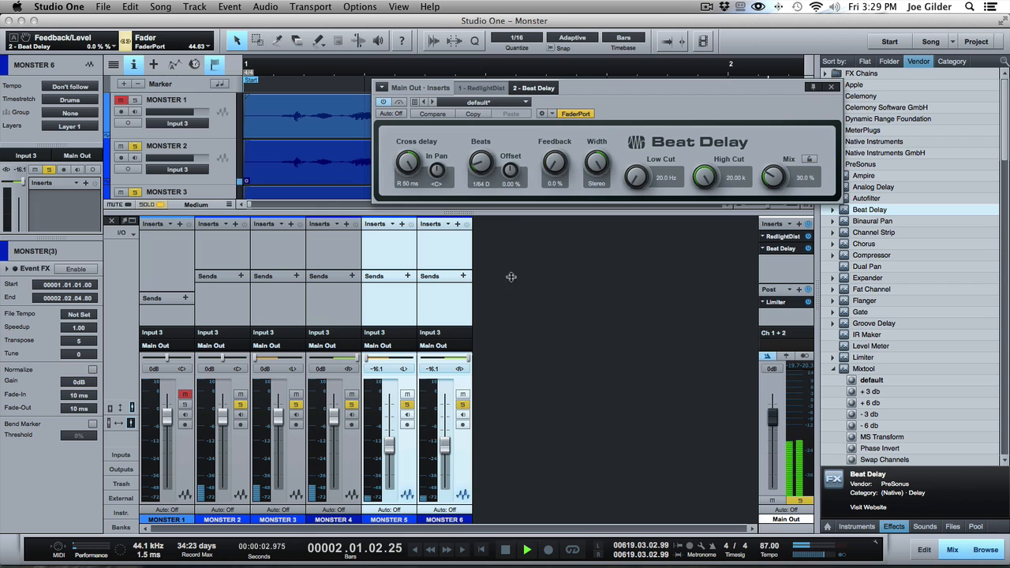
key(space)
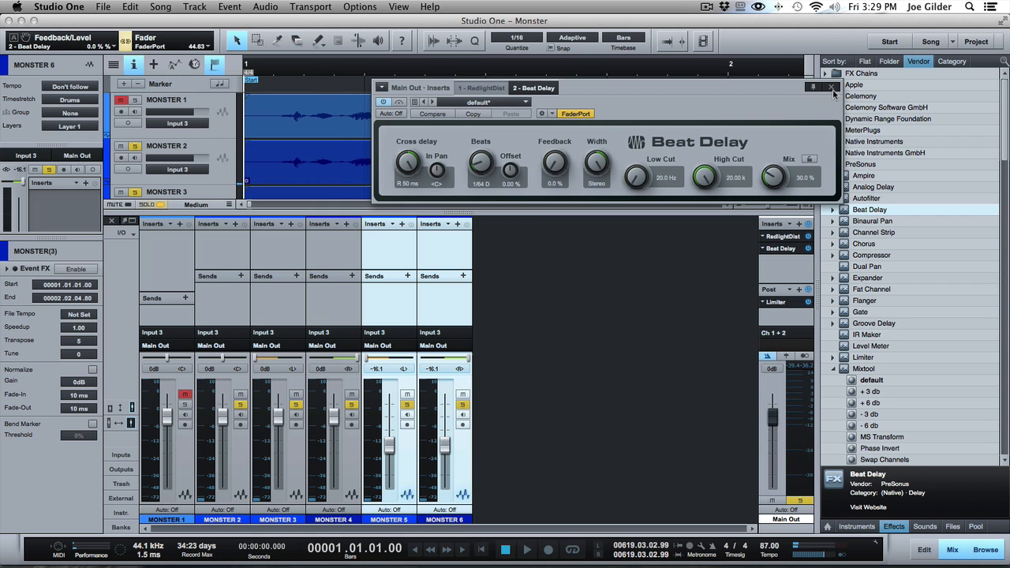
Close the Beat Delay editor and clear the solo state on all soloed MONSTER tracks.
click(831, 87)
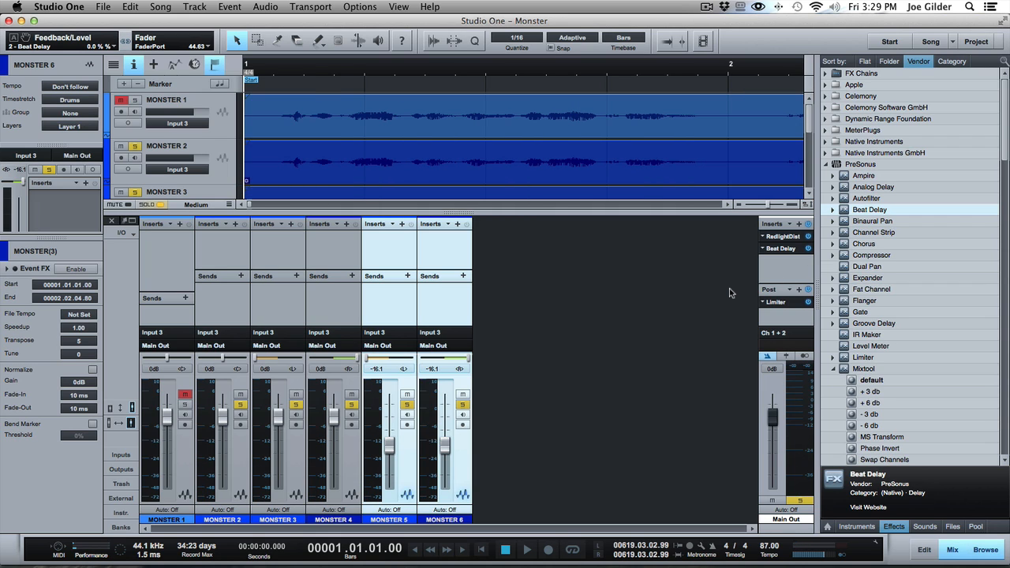
key(shift+s)
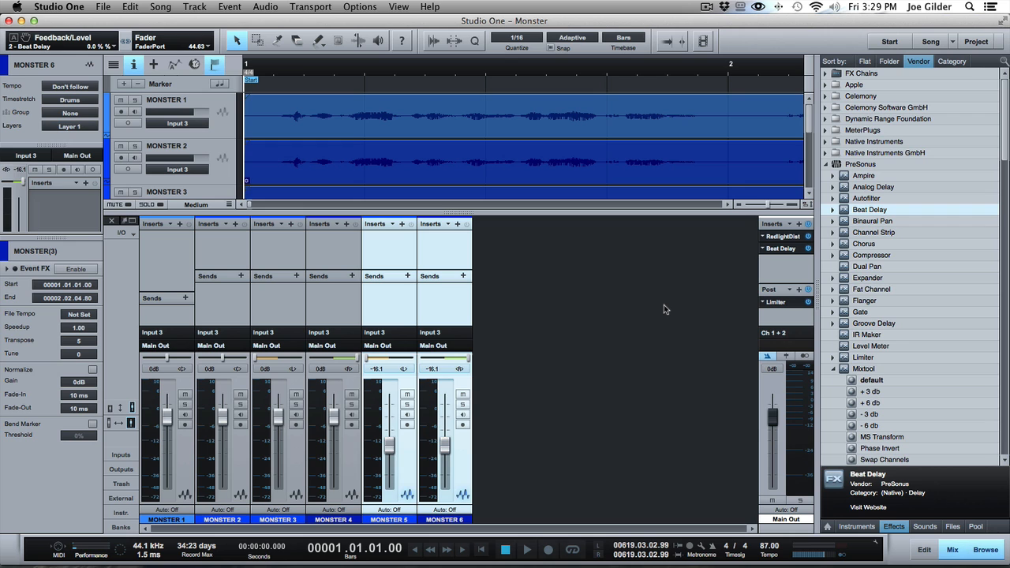